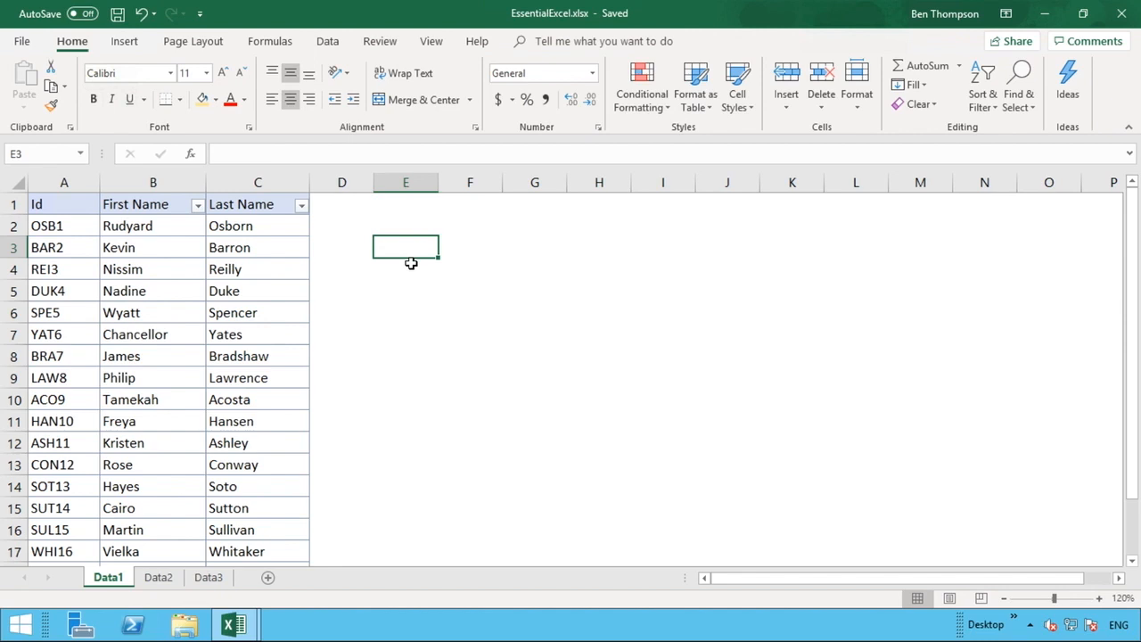
- Examine the columns on the Data1, Data2 and Data3 sheets, including their Id fields
click(173, 207)
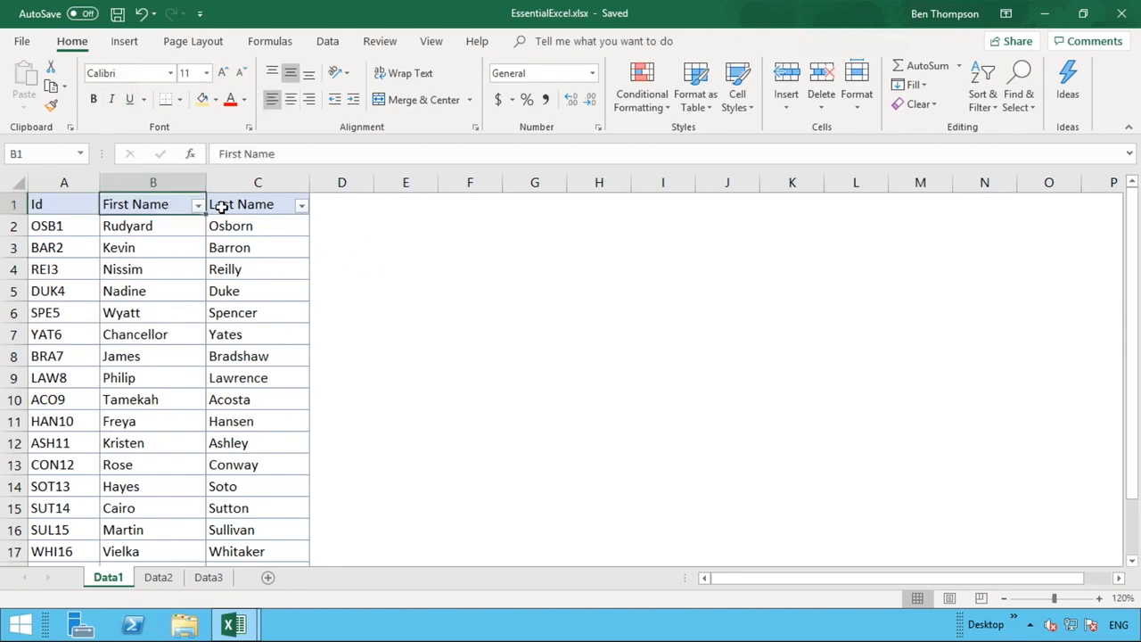
click(219, 207)
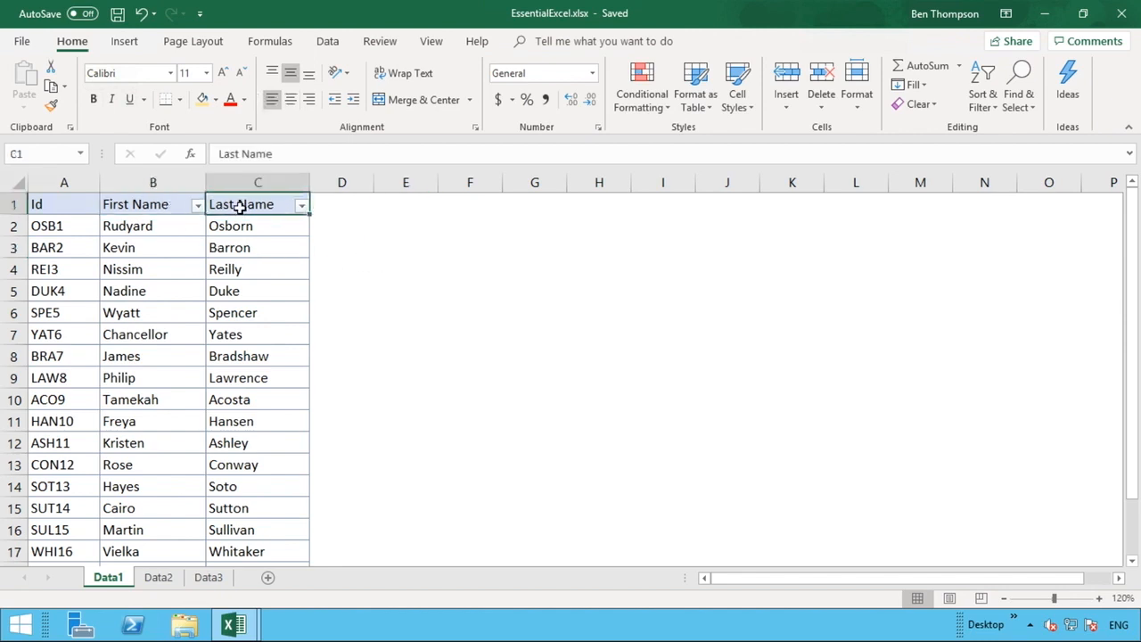
click(75, 207)
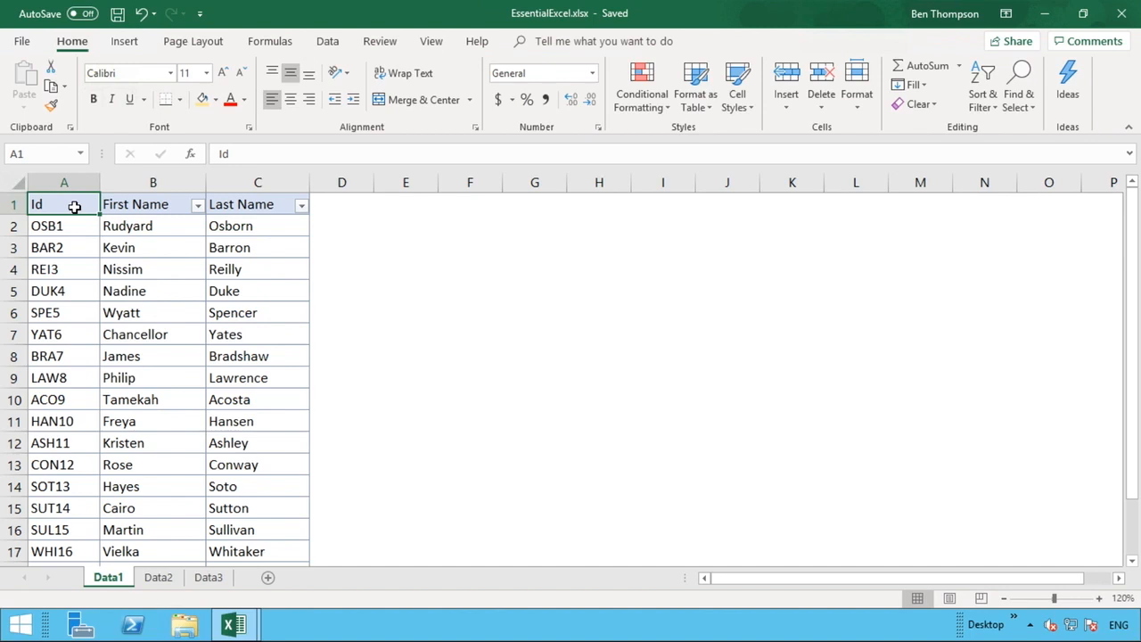
click(159, 578)
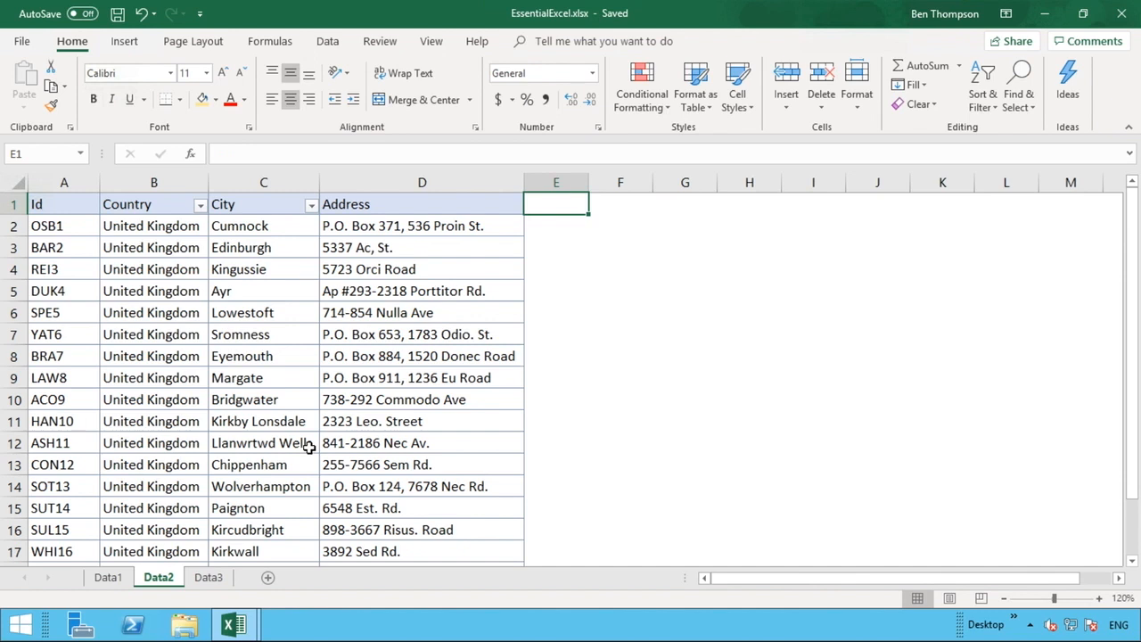
click(75, 182)
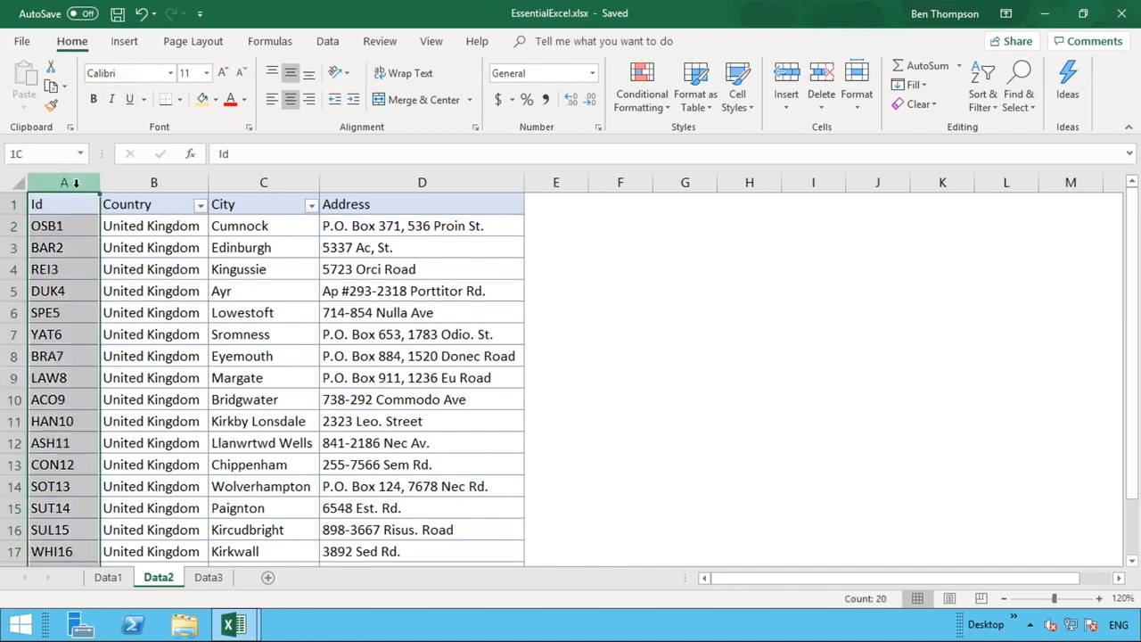
click(113, 226)
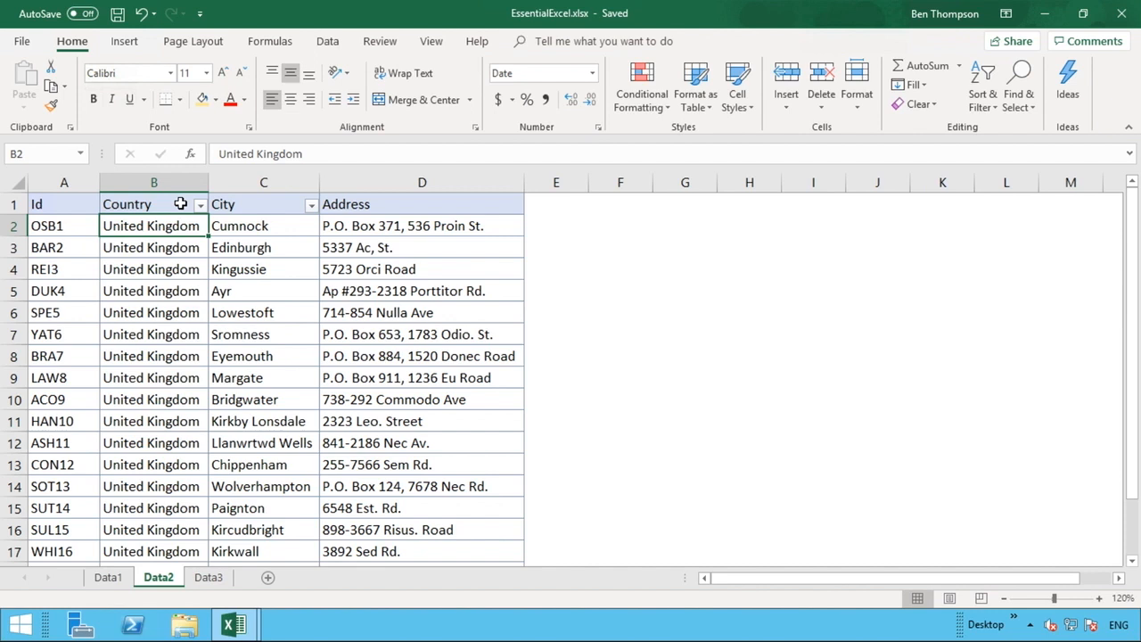
click(206, 580)
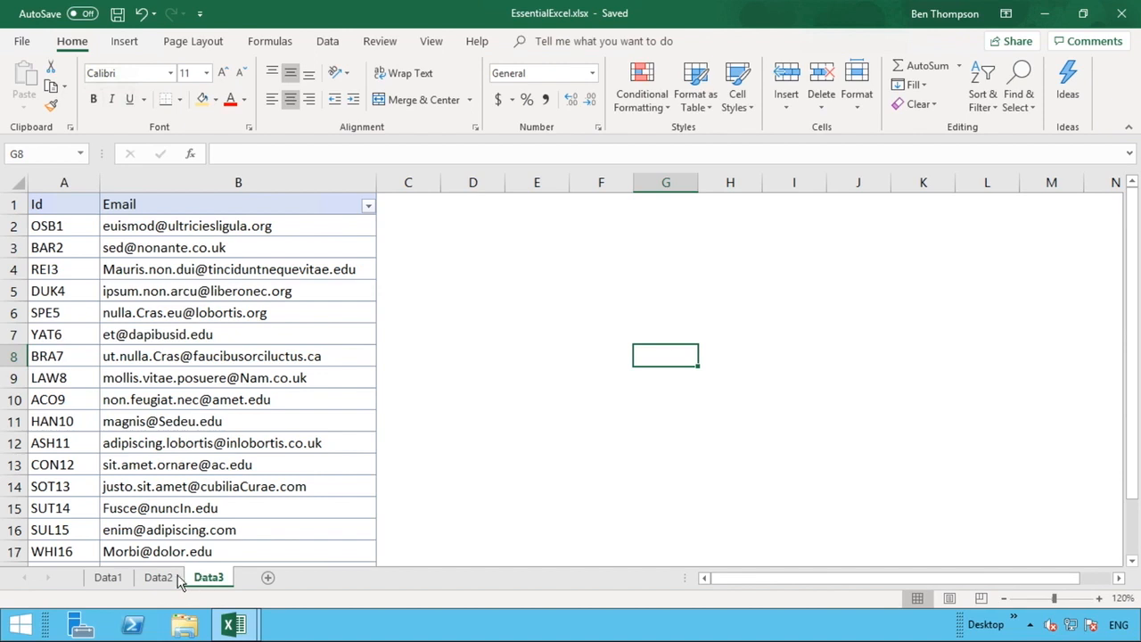
- Compare the first record's Id and related details across the Data1, Data2 and Data3 sheets
click(107, 578)
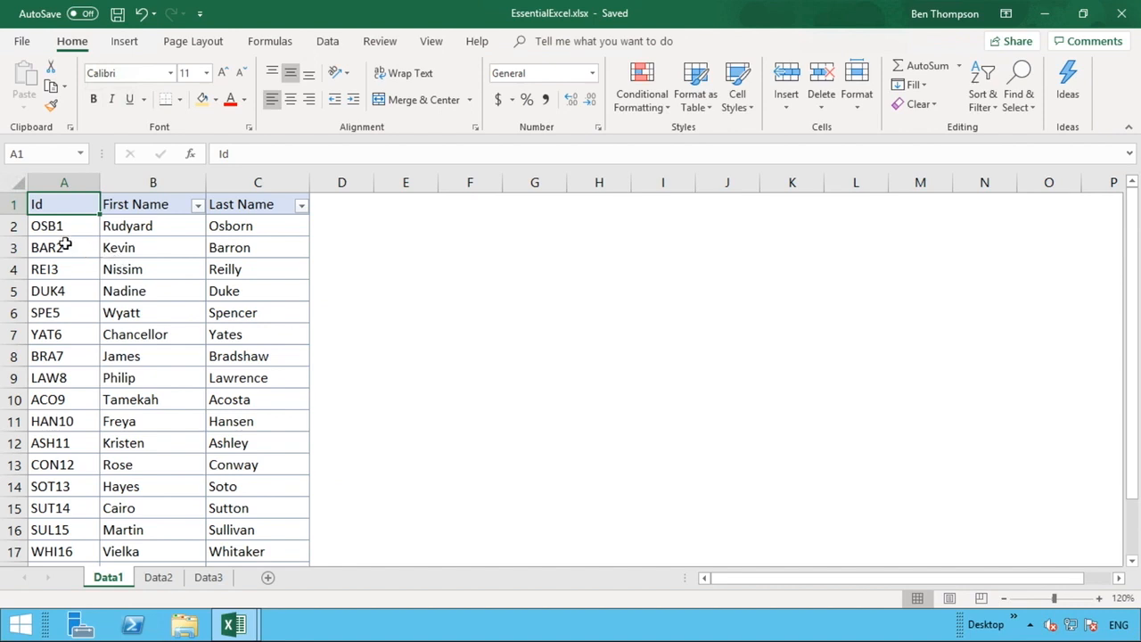
click(12, 226)
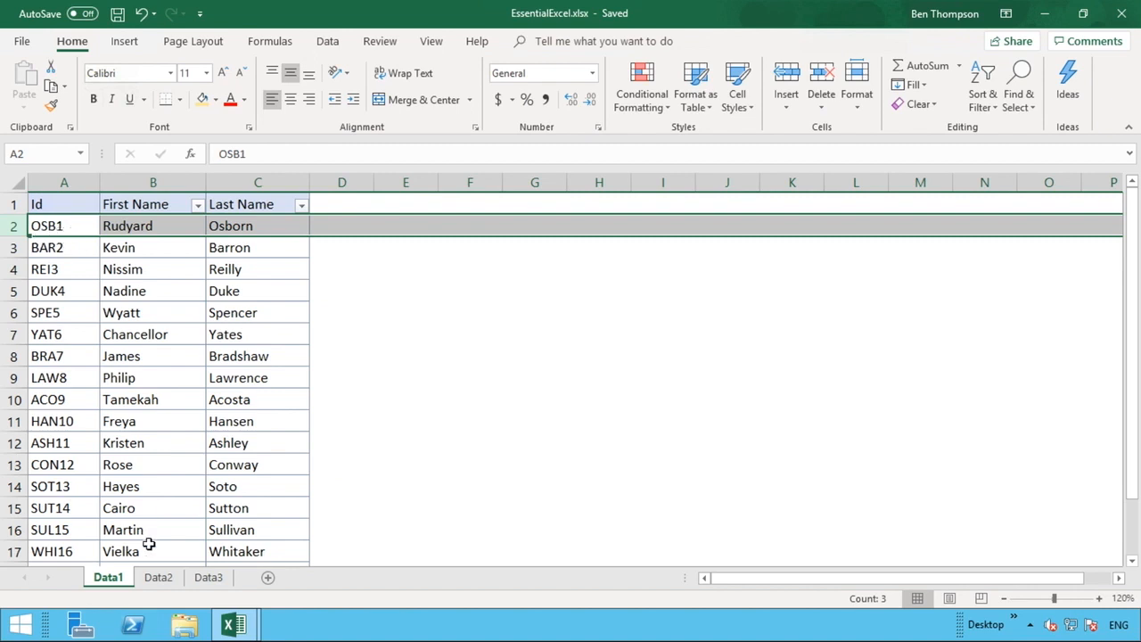
click(207, 580)
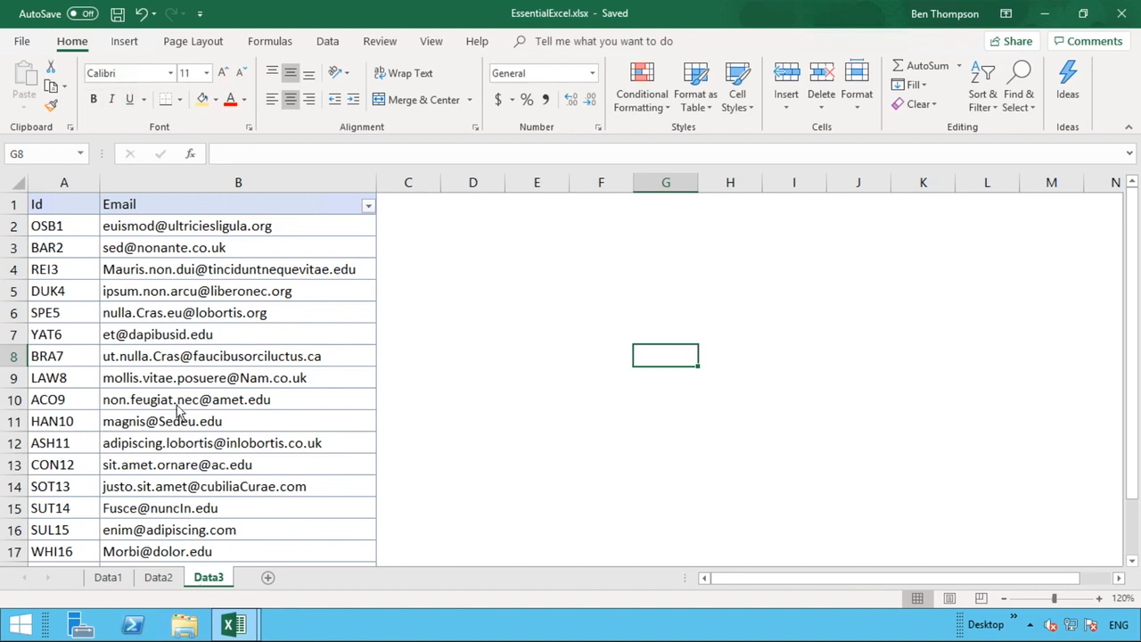
click(57, 228)
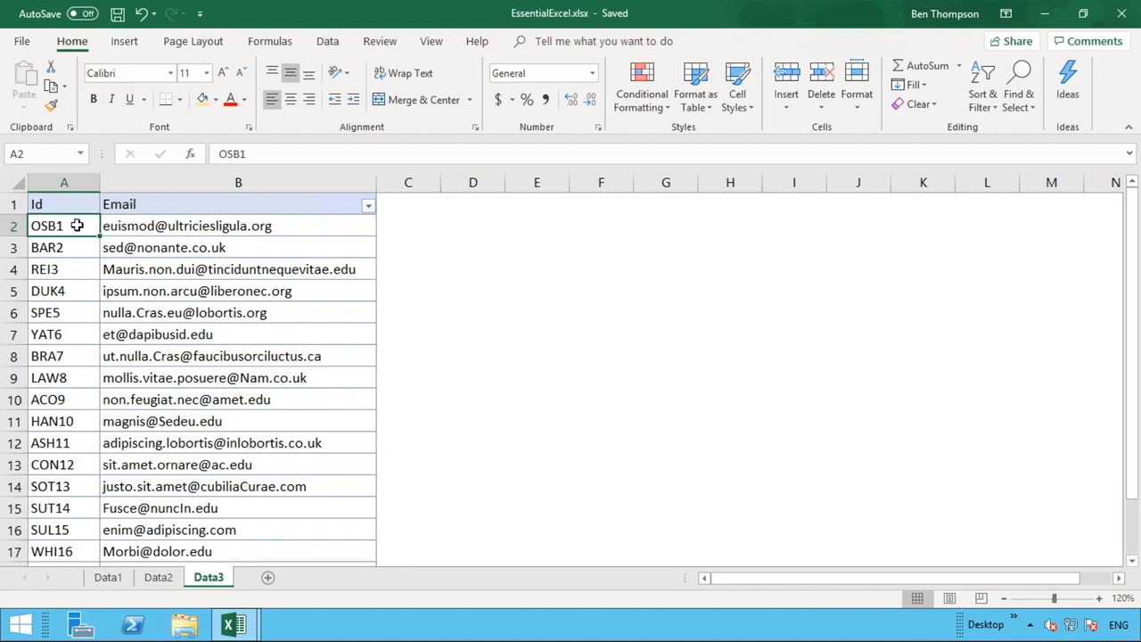
click(123, 227)
click(64, 228)
click(154, 581)
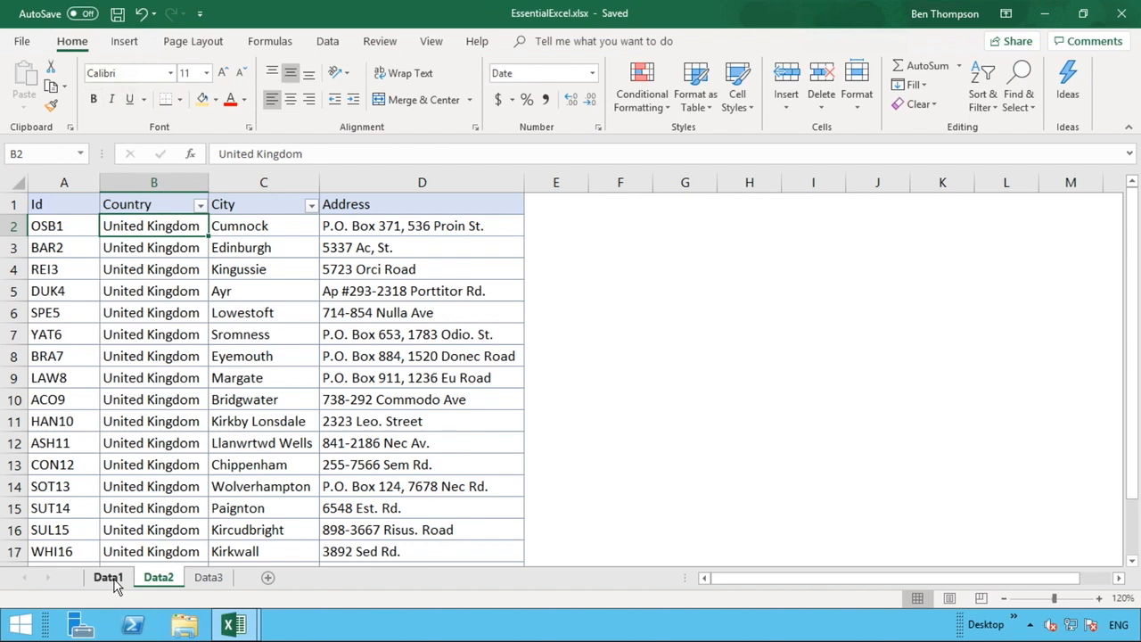
click(109, 579)
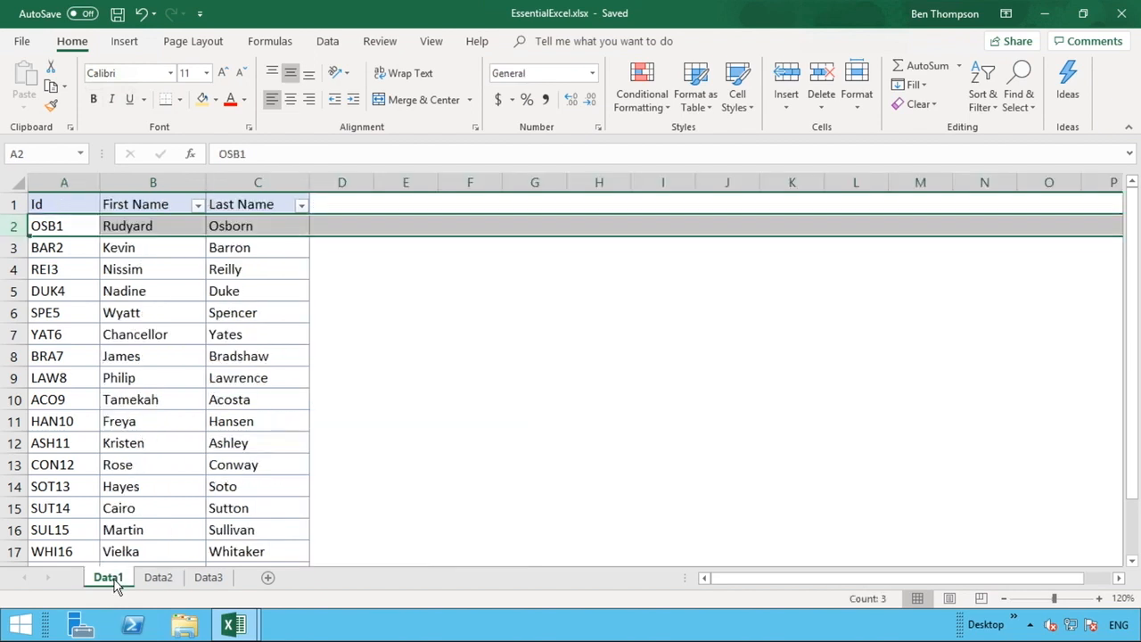
click(59, 226)
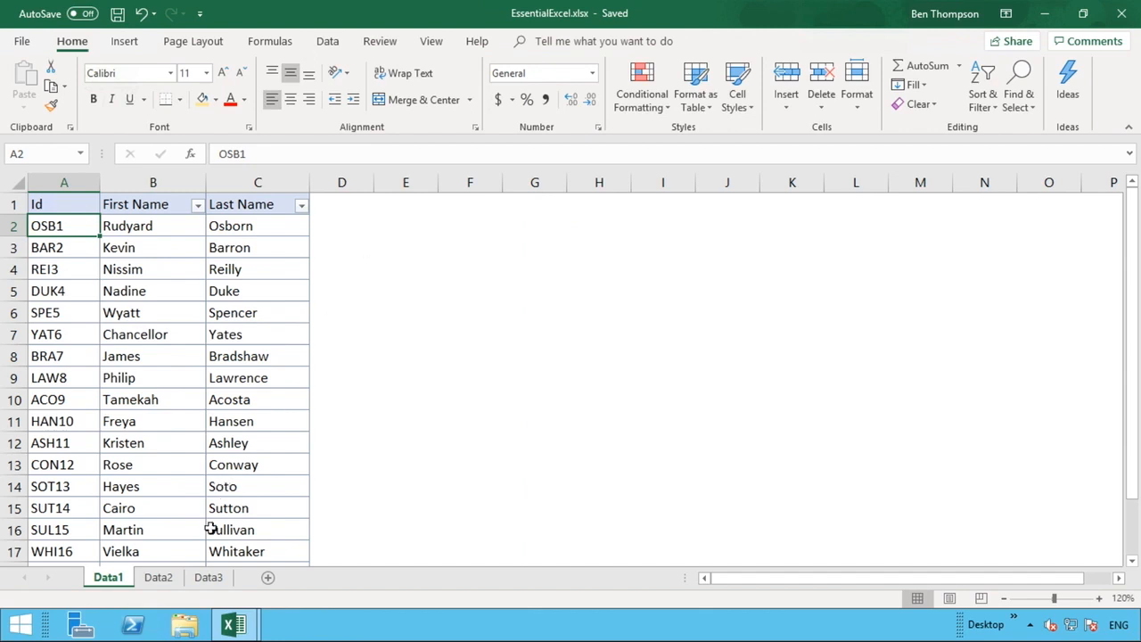
click(158, 581)
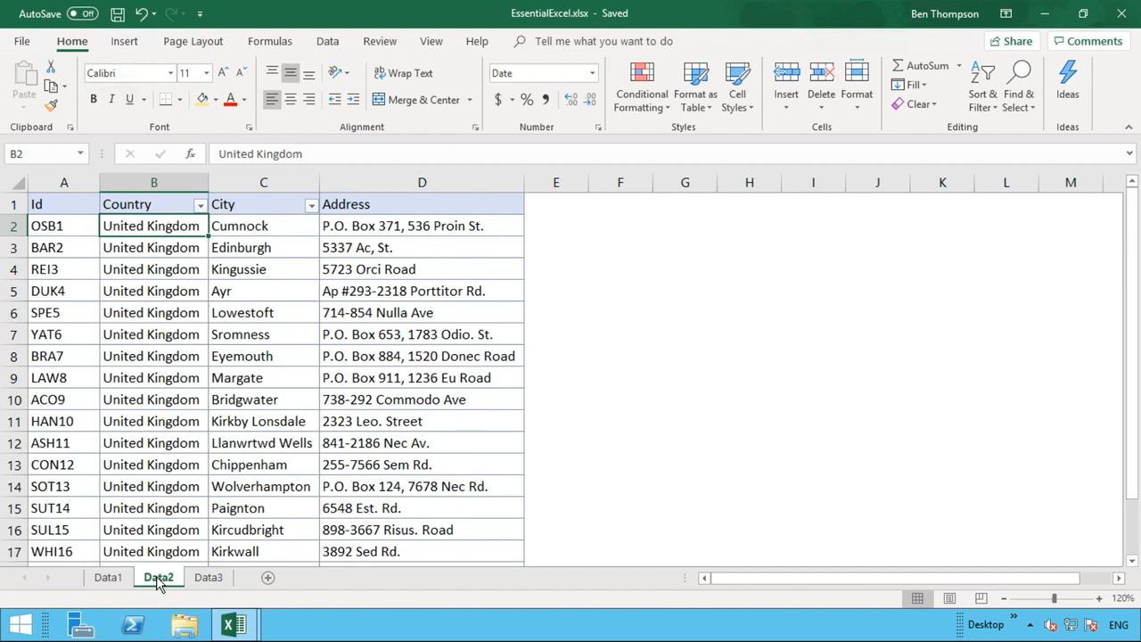
- Add the column headers Country, City and Address in cells D1 to F1 of the Data1 sheet
click(109, 579)
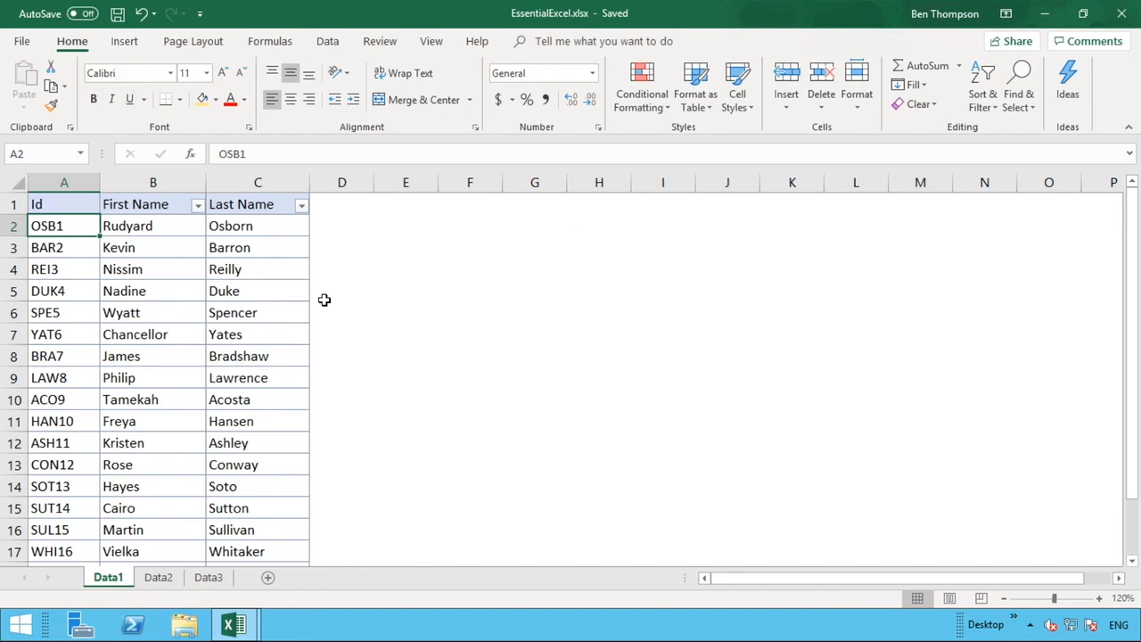
click(345, 207)
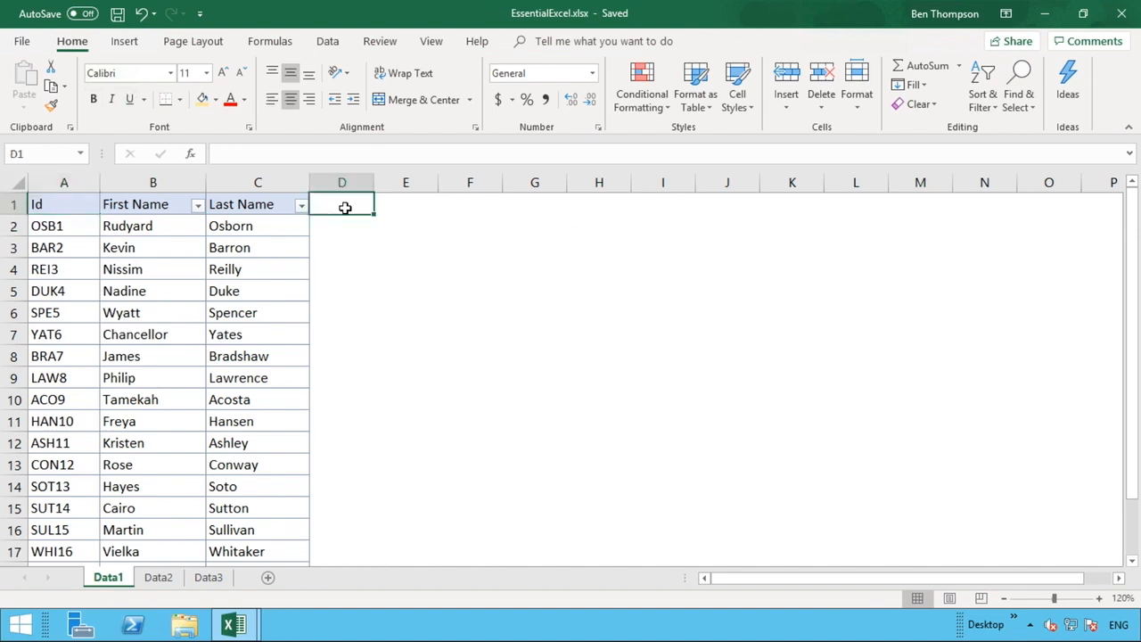
text(Count)
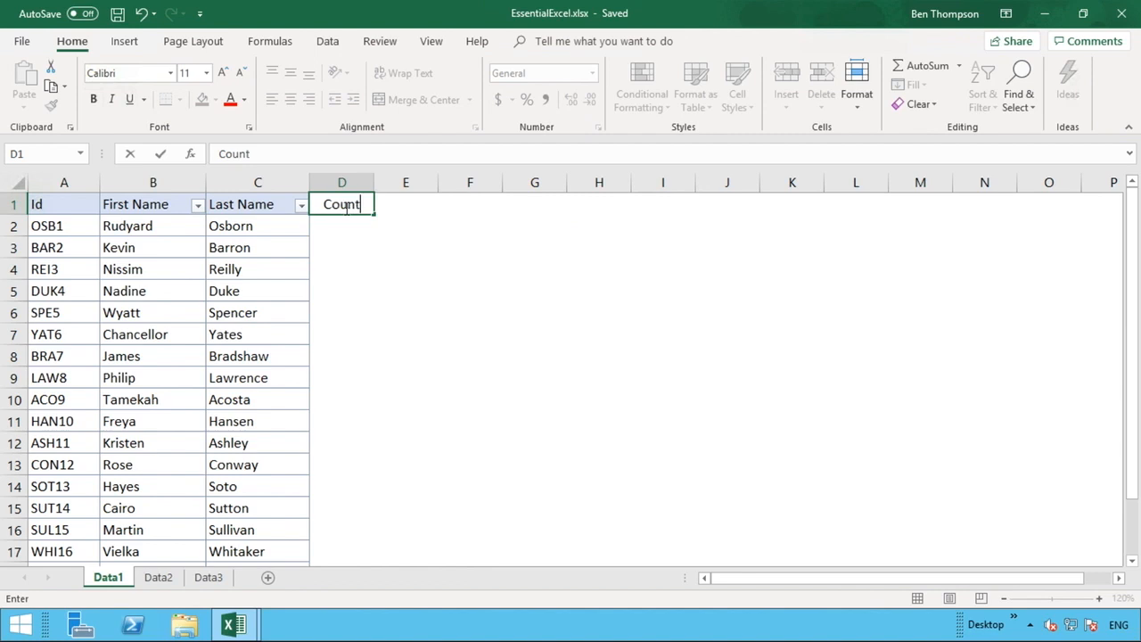
text(ry)
key(Return)
click(398, 206)
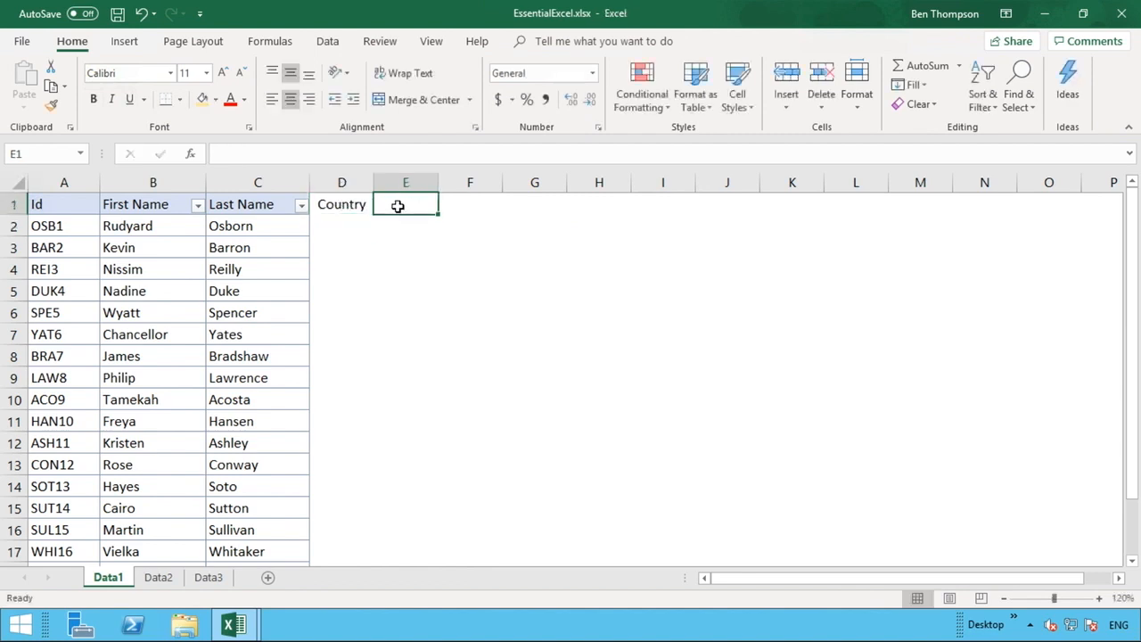
text(City)
key(Tab)
text(Add)
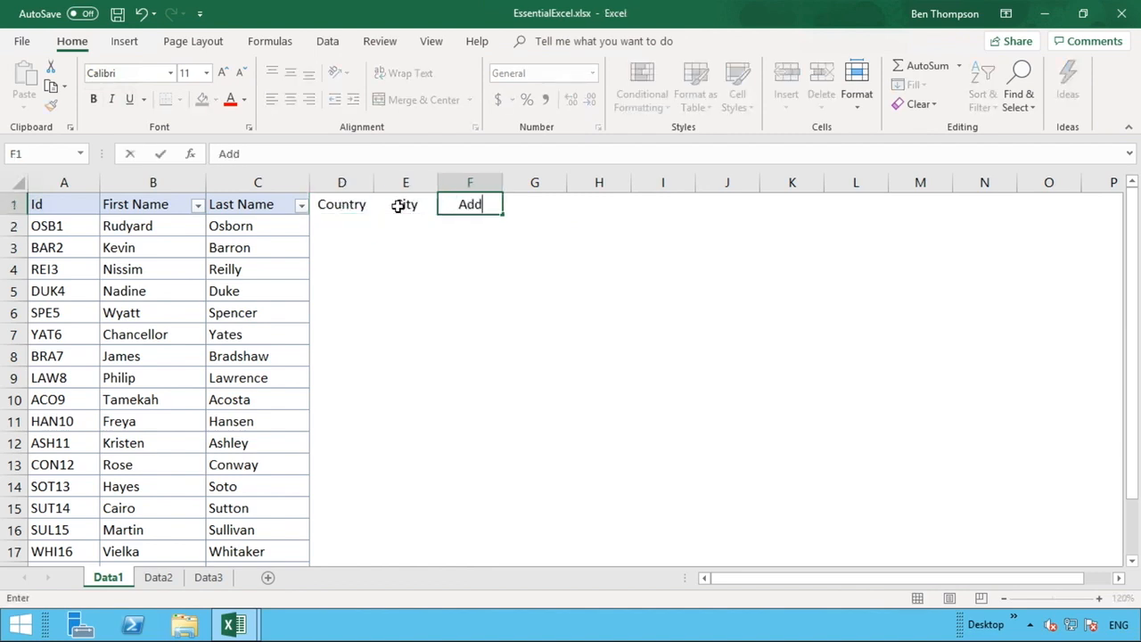
text(ress)
key(Return)
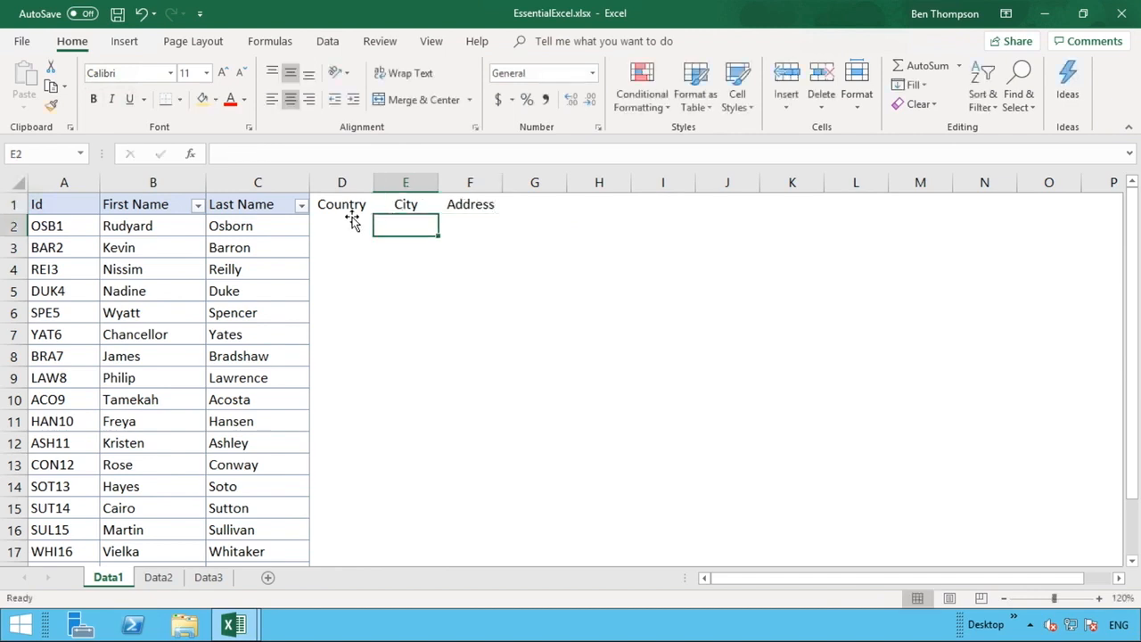
click(349, 222)
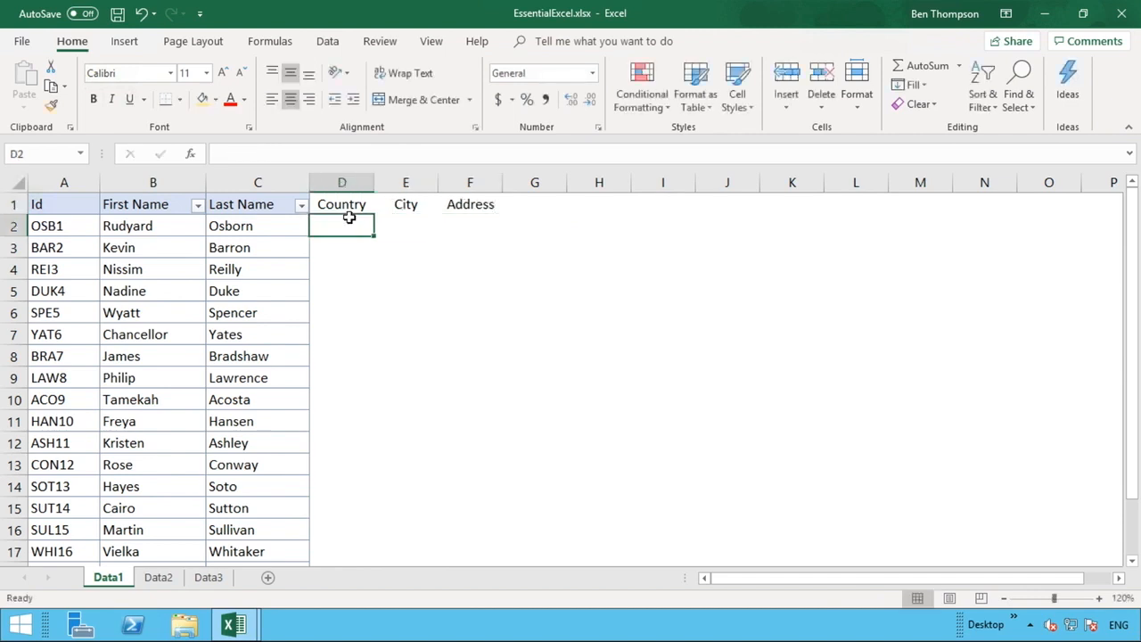
text(=)
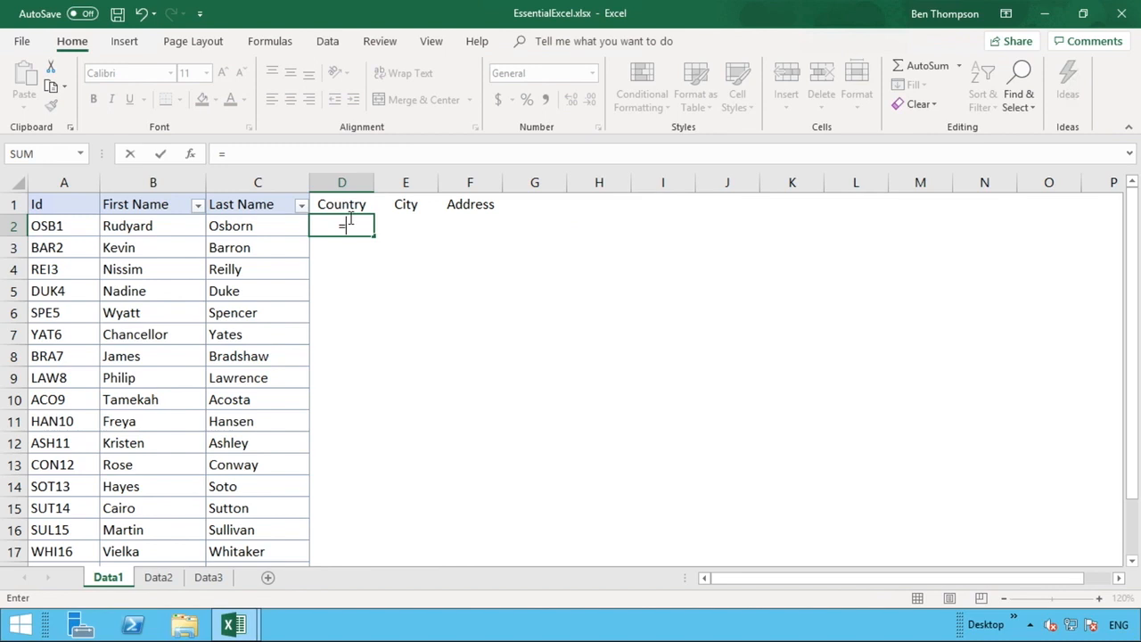
text(vlook)
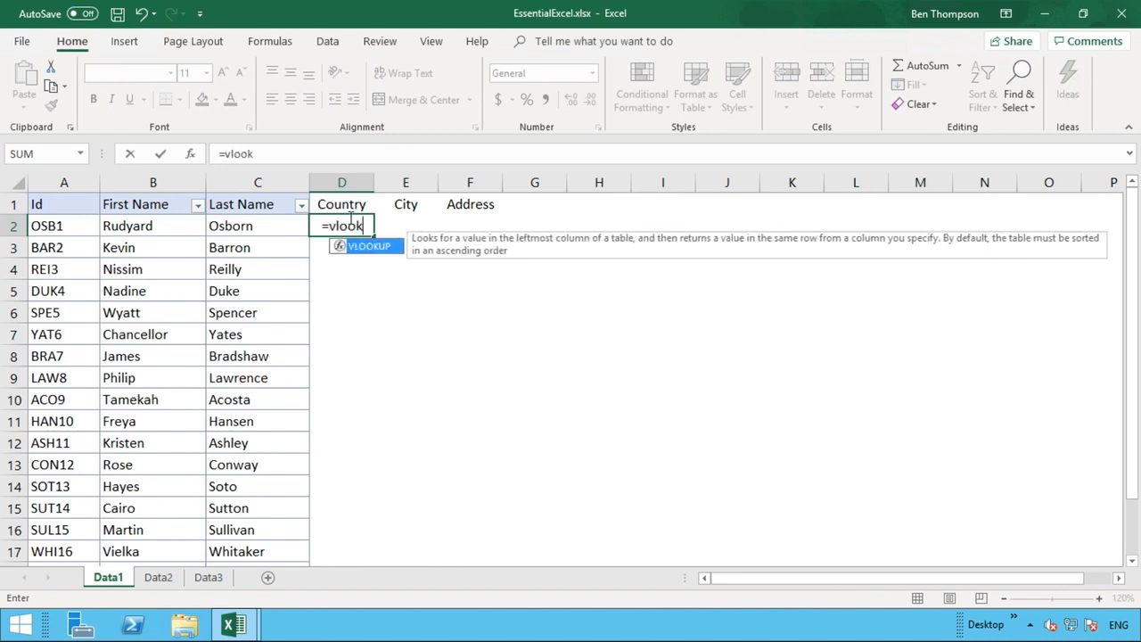
text(UP)
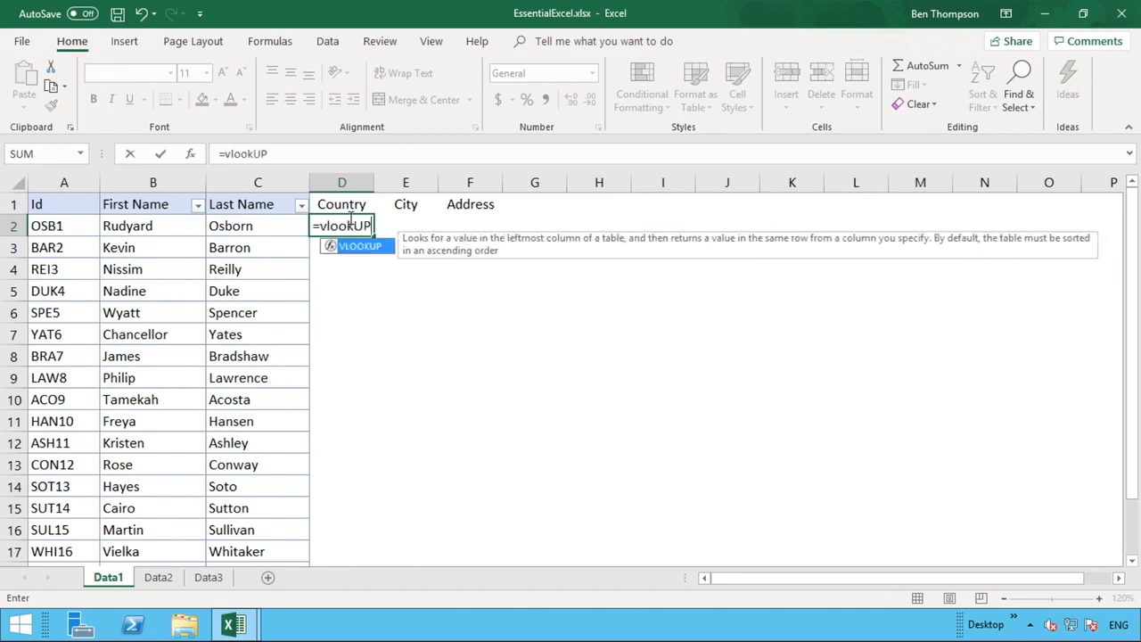
key(BackSpace)
key(BackSpace)
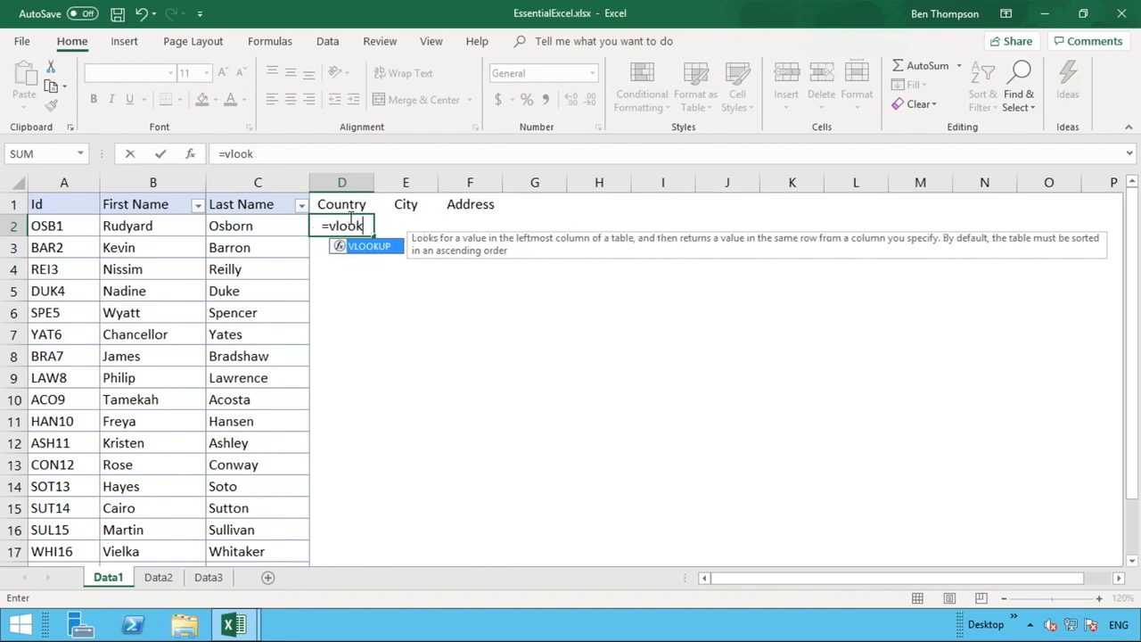
text(up()
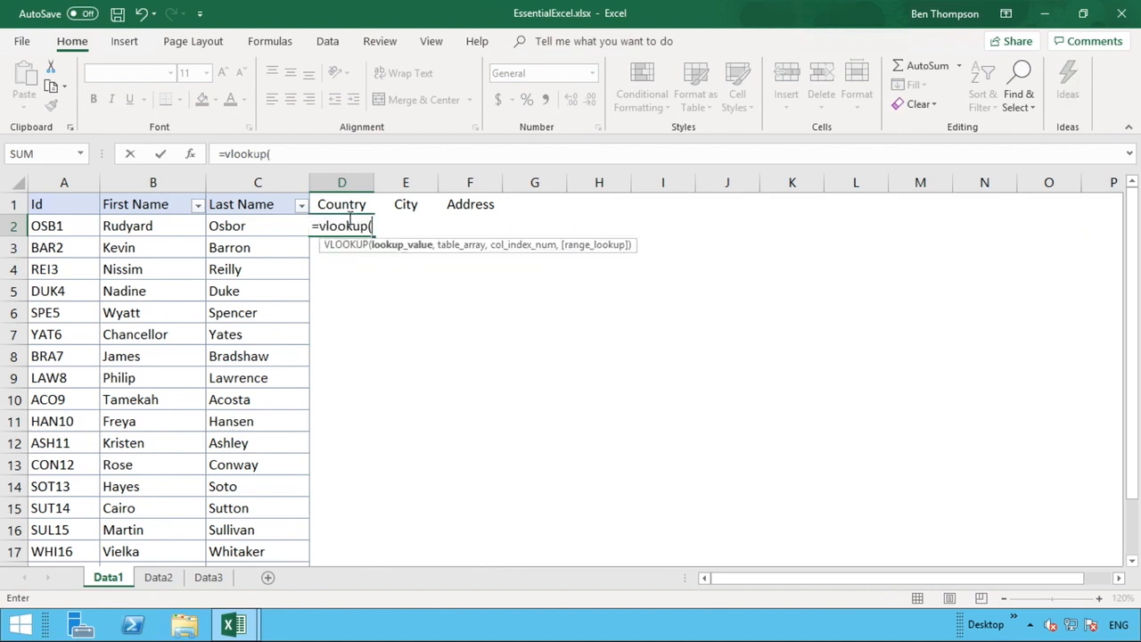
click(62, 228)
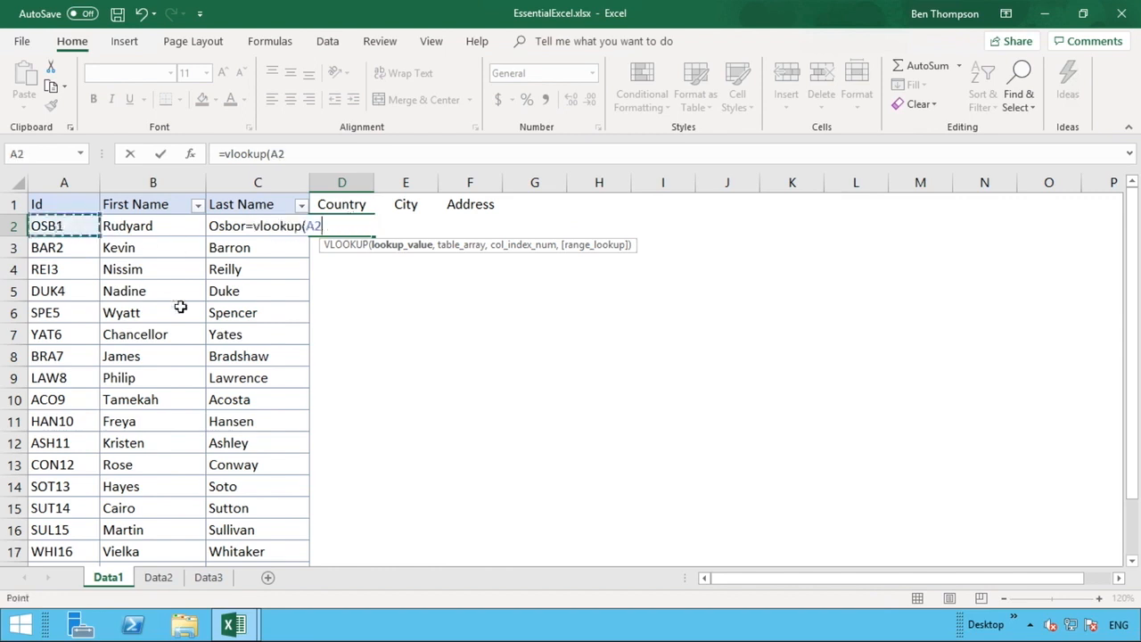
text(,)
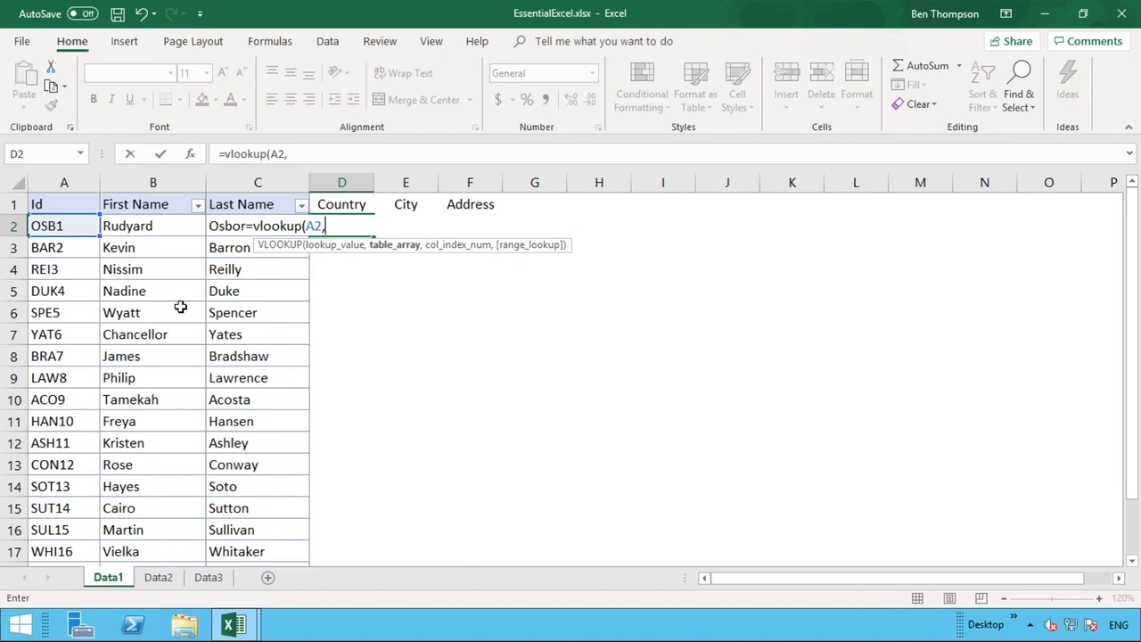
click(160, 580)
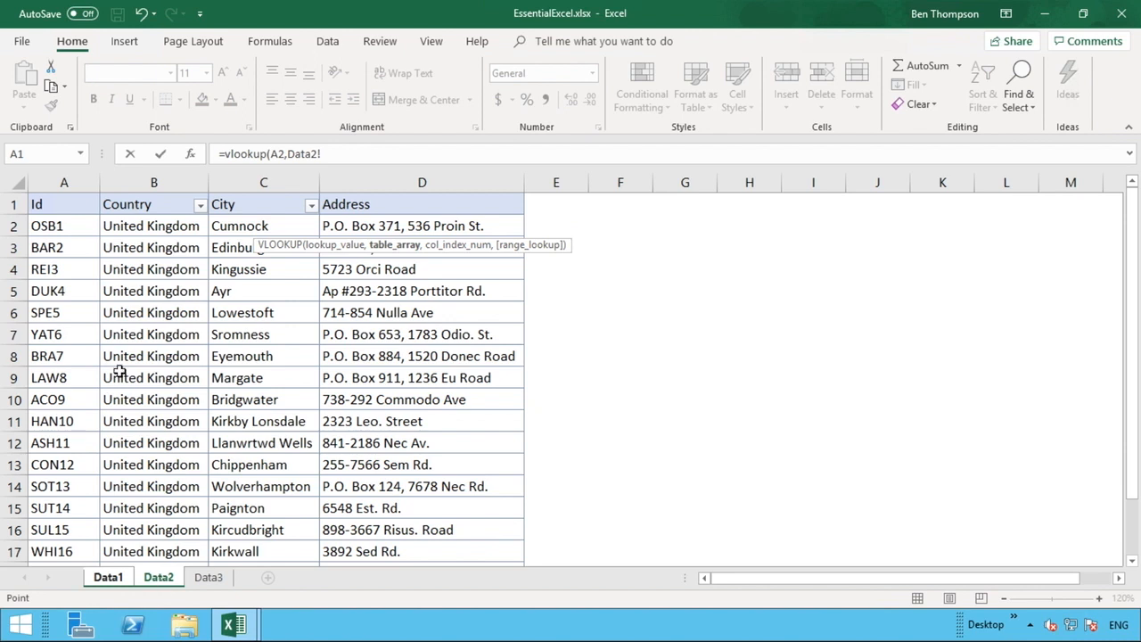
click(65, 177)
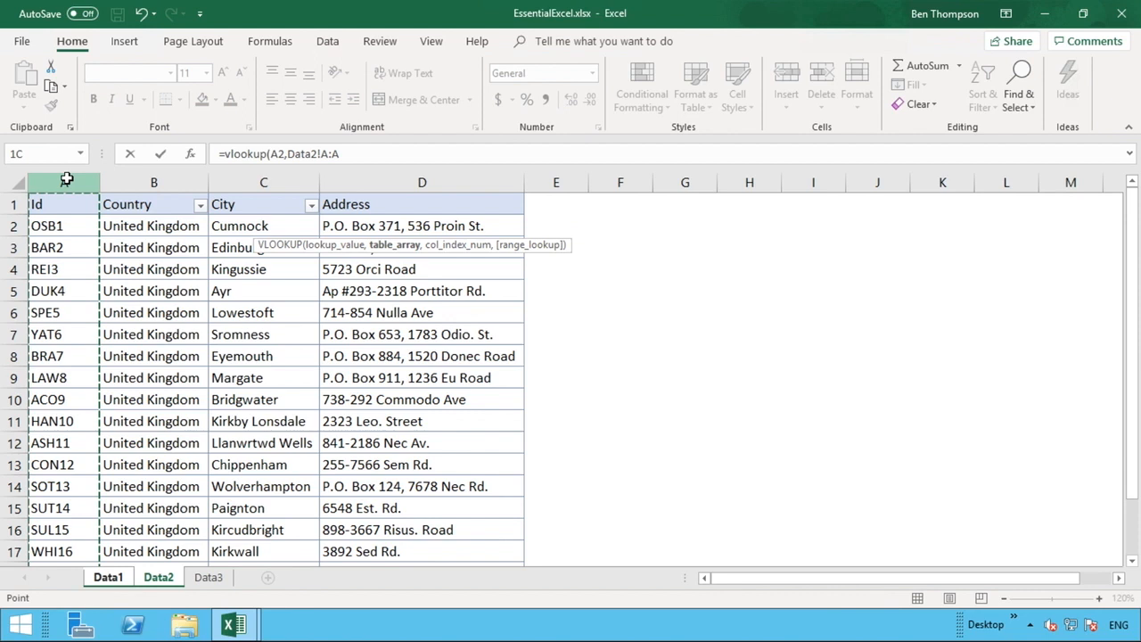
drag(66, 179, 378, 181)
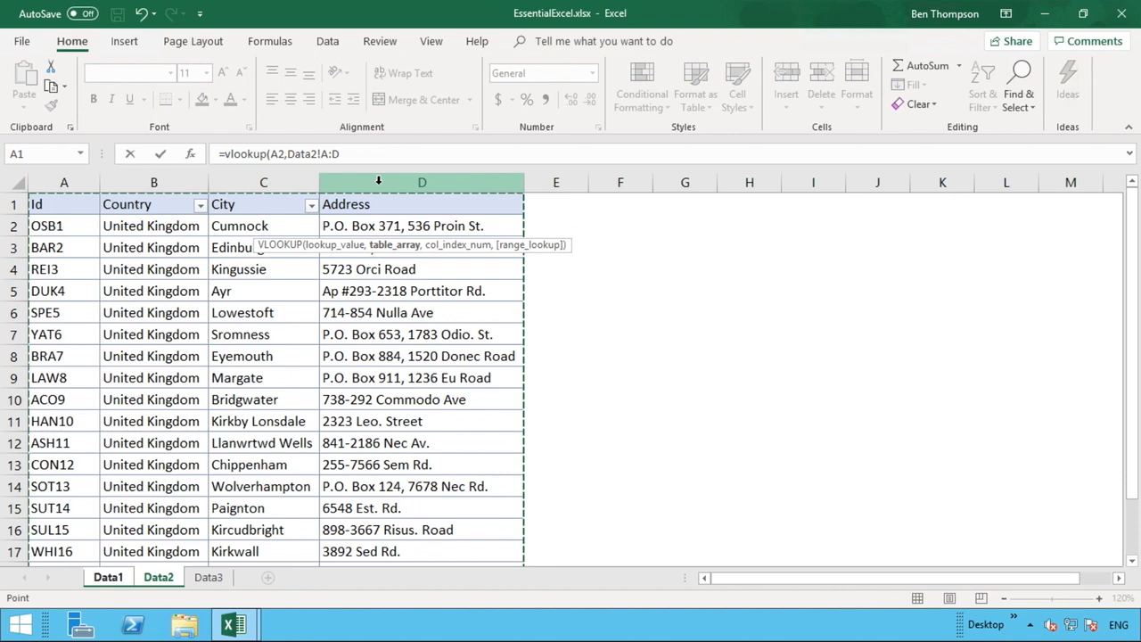
text(,)
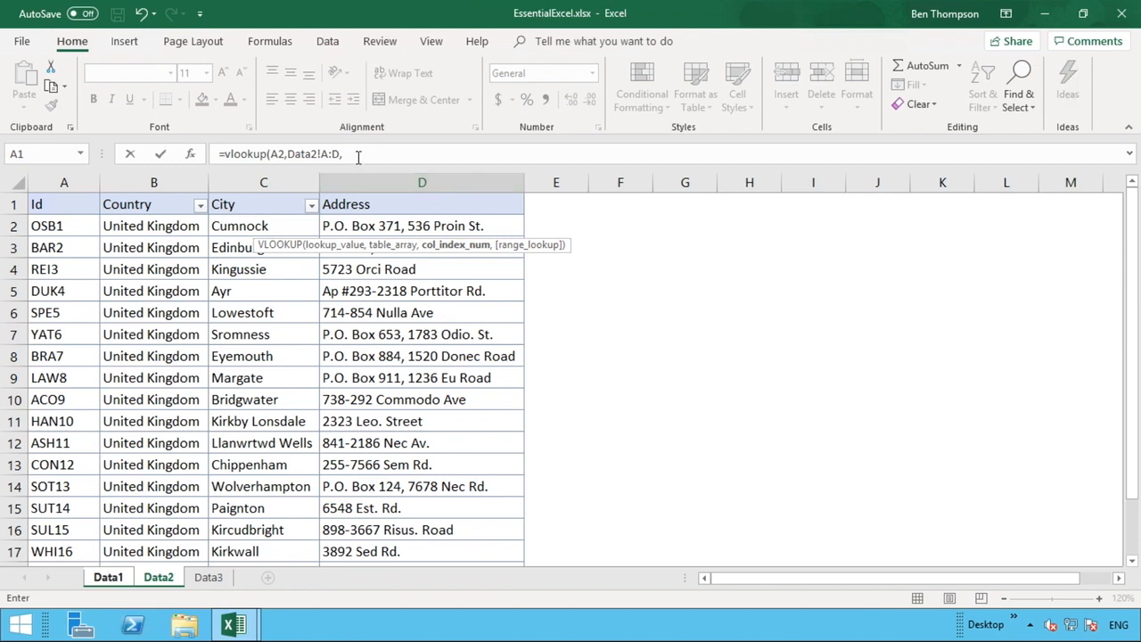
drag(357, 153, 215, 146)
key(ctrl+x)
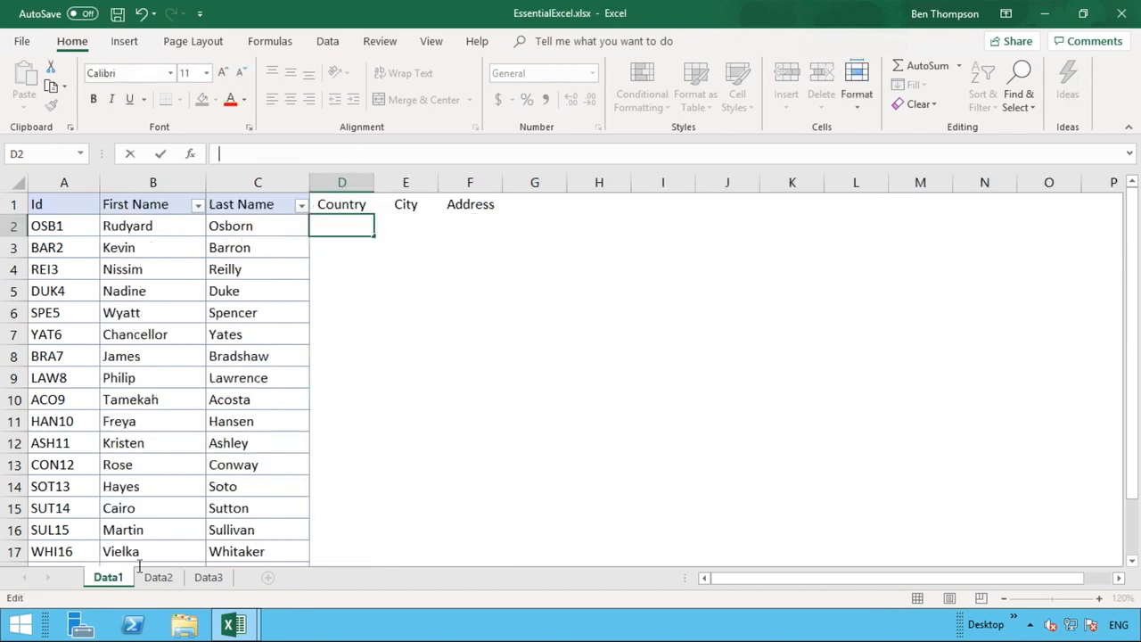
click(347, 314)
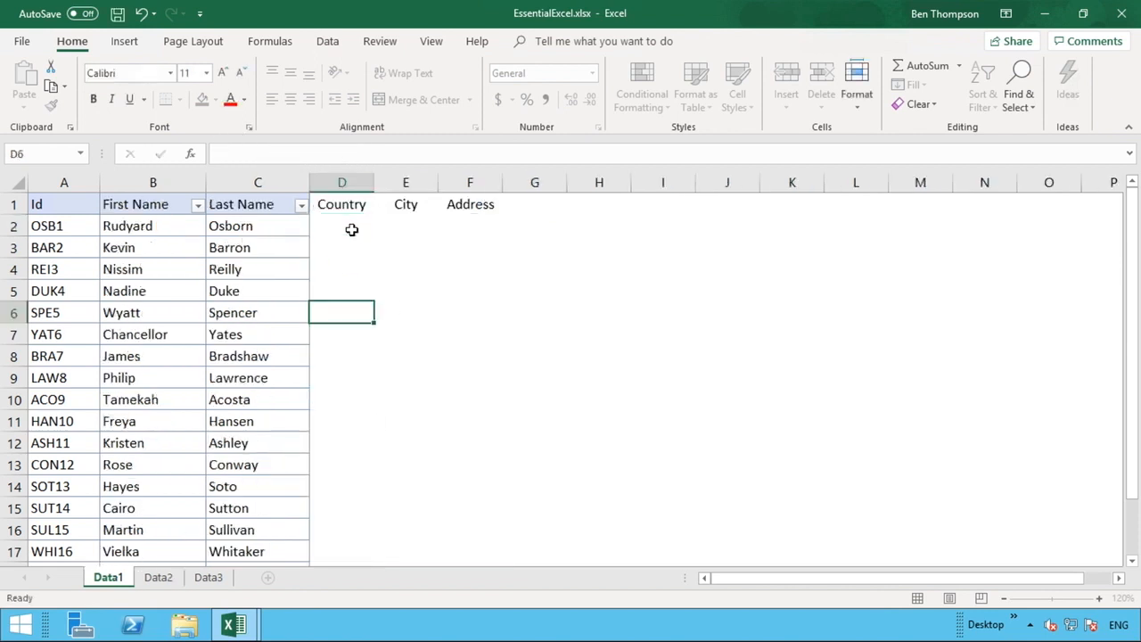
- Start a VLOOKUP formula in cell D2 of Data1 with A2 as the lookup value and Data2 columns A:D as the table array
click(351, 229)
text(=vlook)
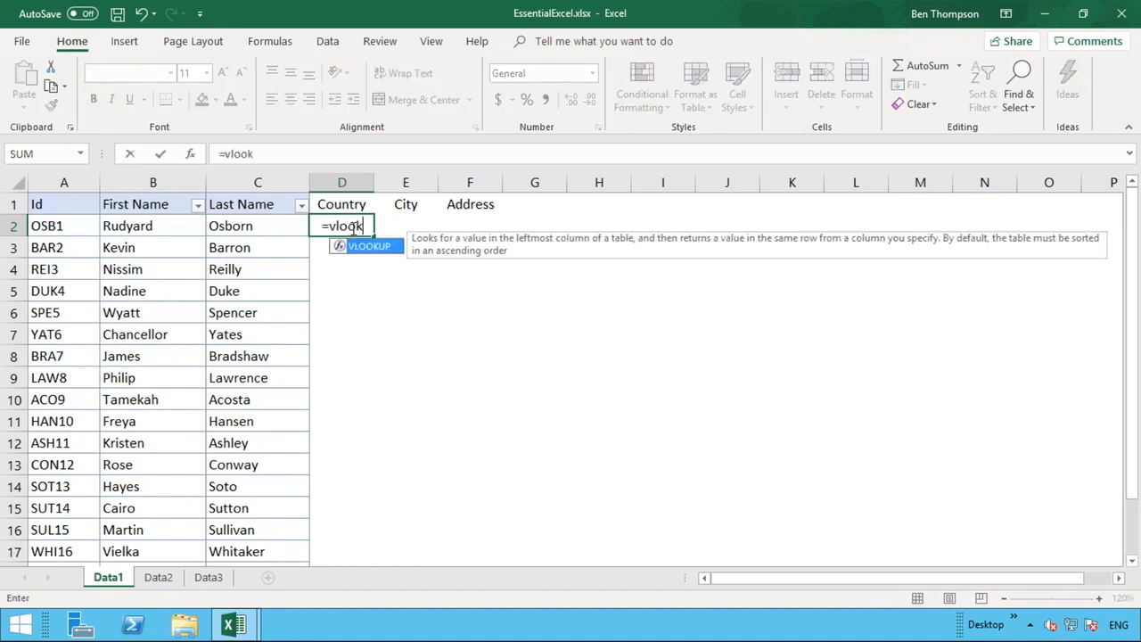
text(up()
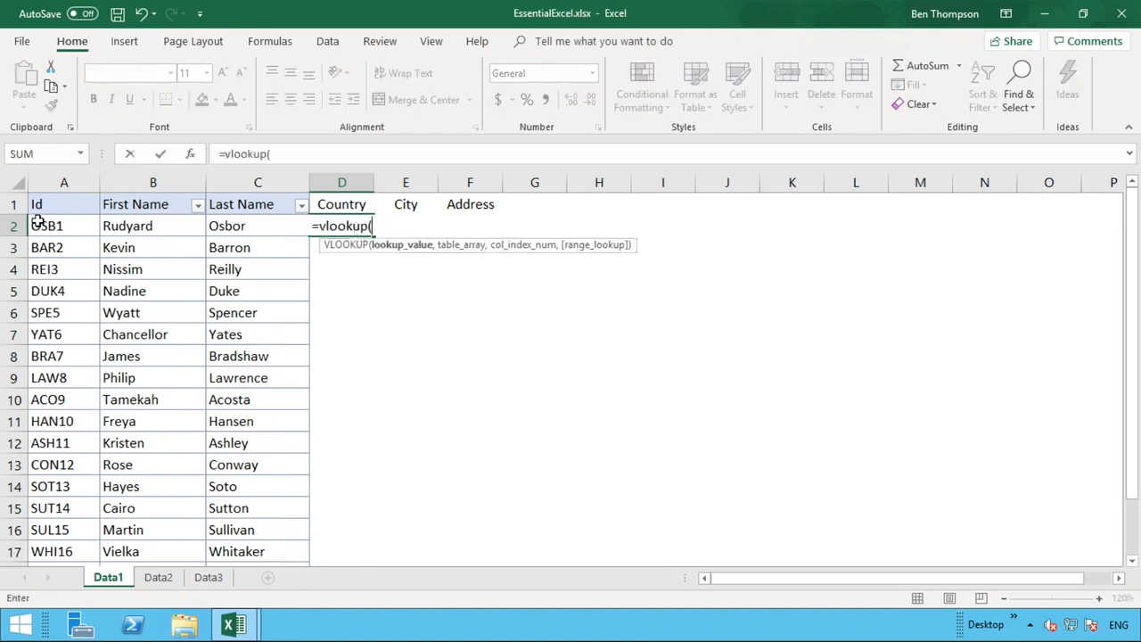
click(38, 221)
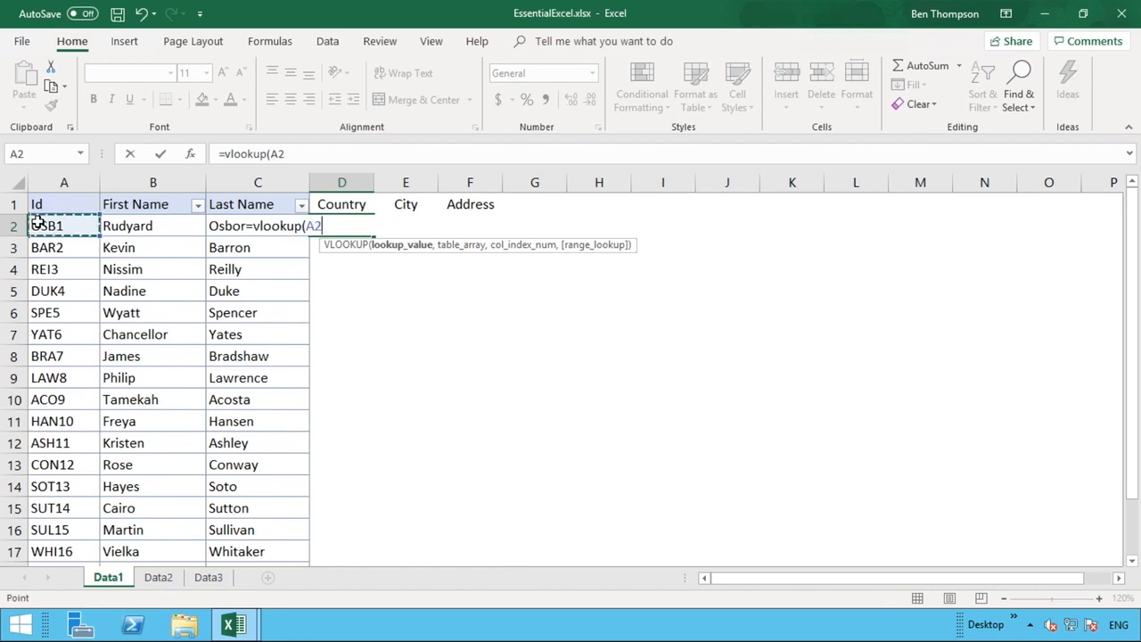
text(,)
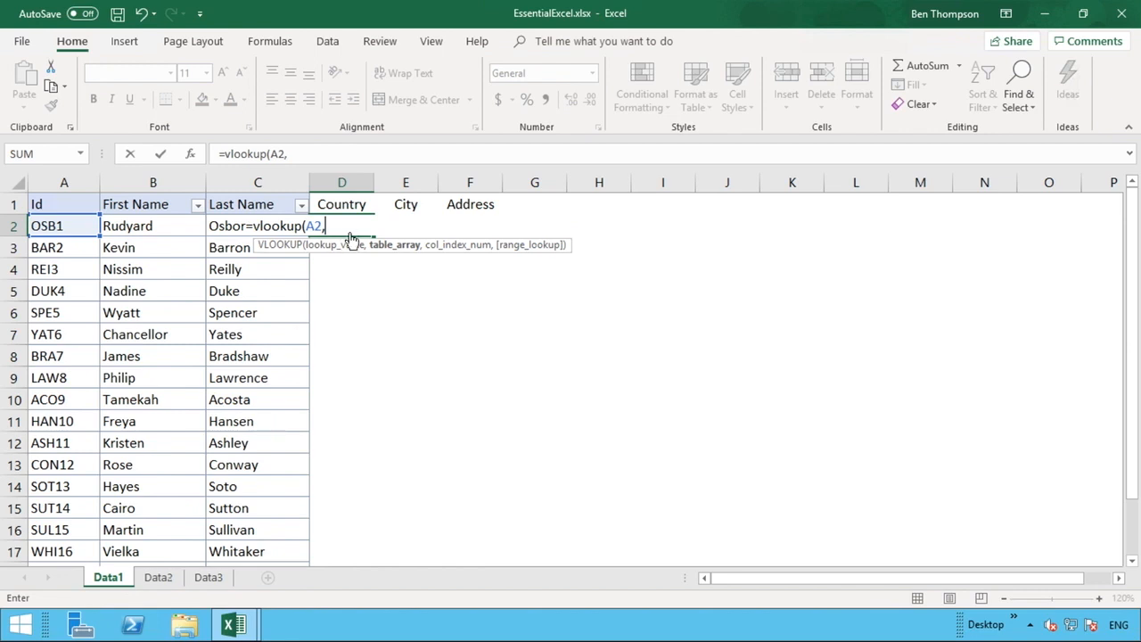
click(159, 579)
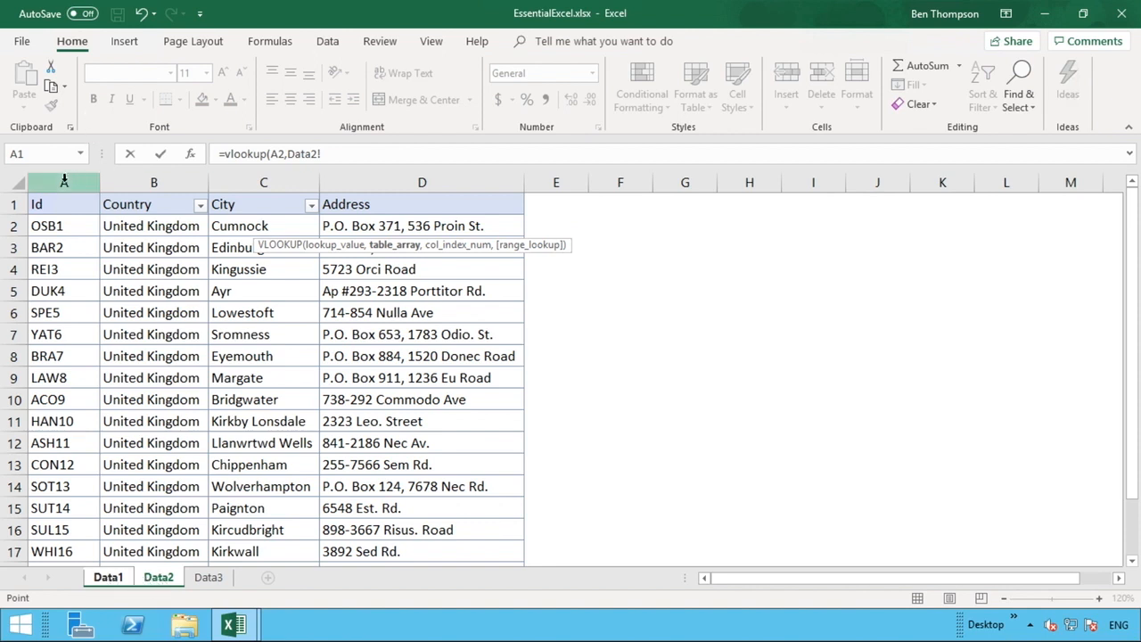
drag(63, 181, 358, 181)
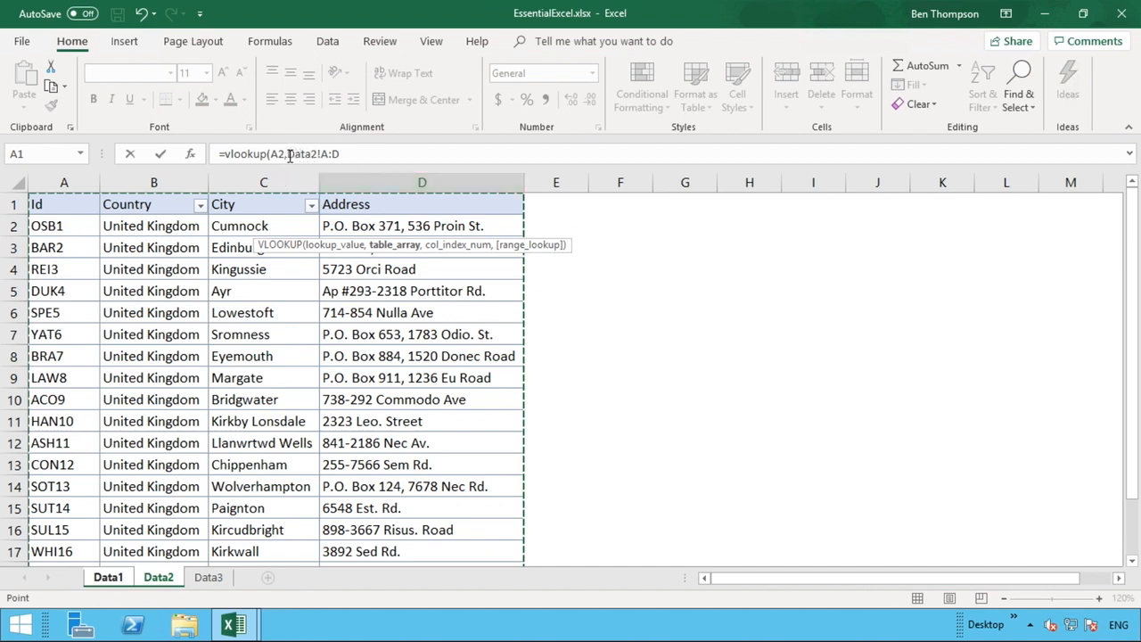
click(354, 154)
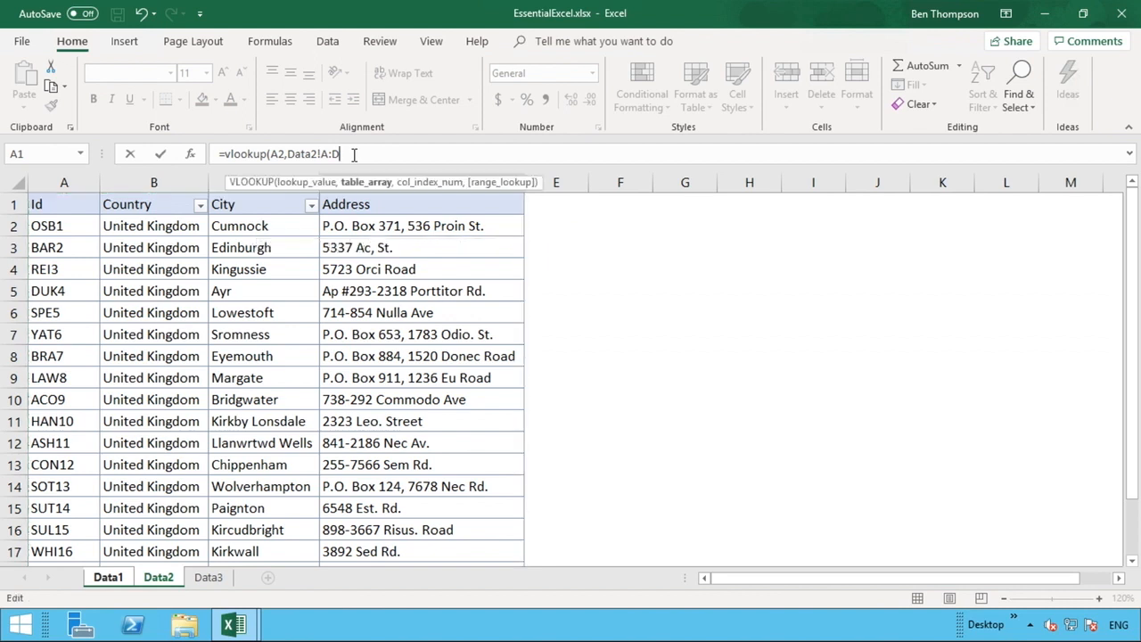
text(,)
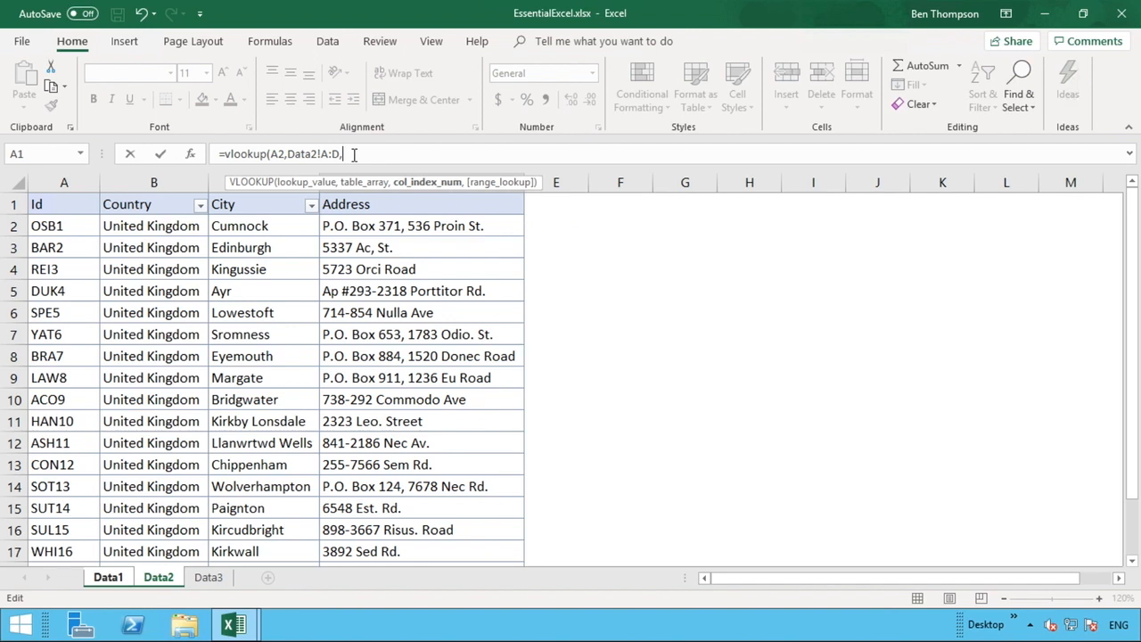
- Complete the D2 lookup with column index 2 and exact match (FALSE), and fill it down the Country column
text(2,)
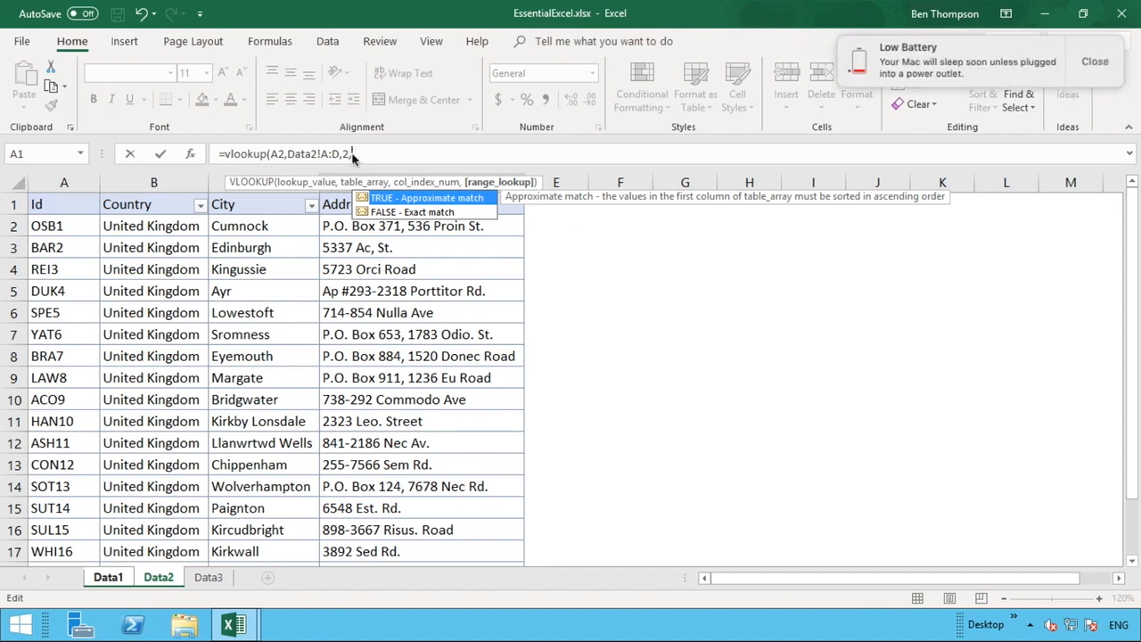
click(1097, 80)
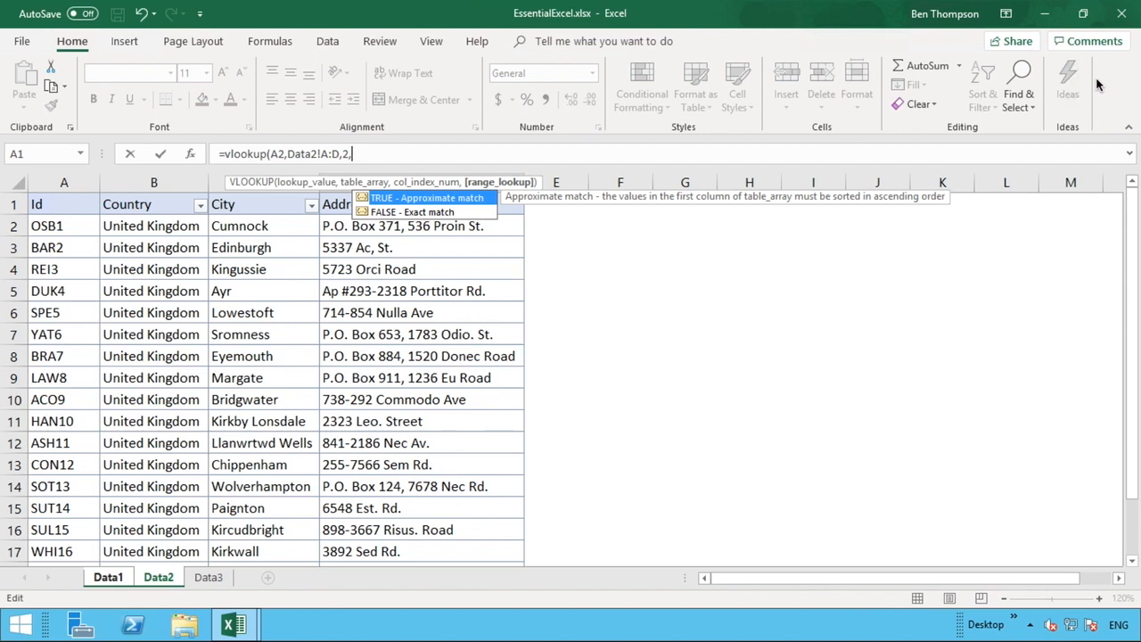
click(398, 212)
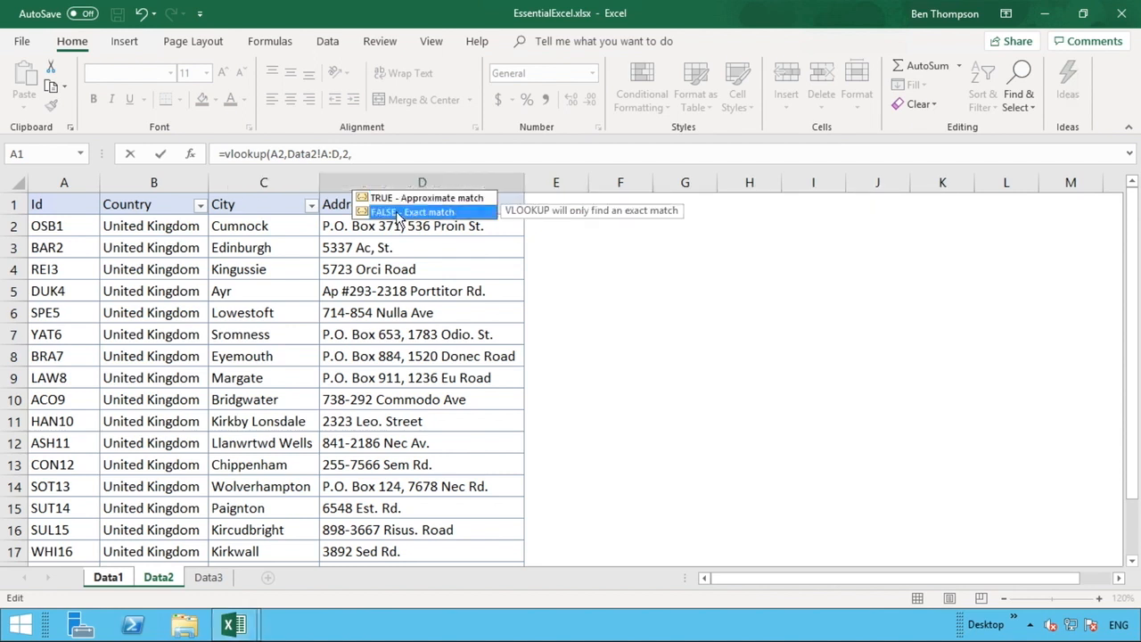
double_click(399, 213)
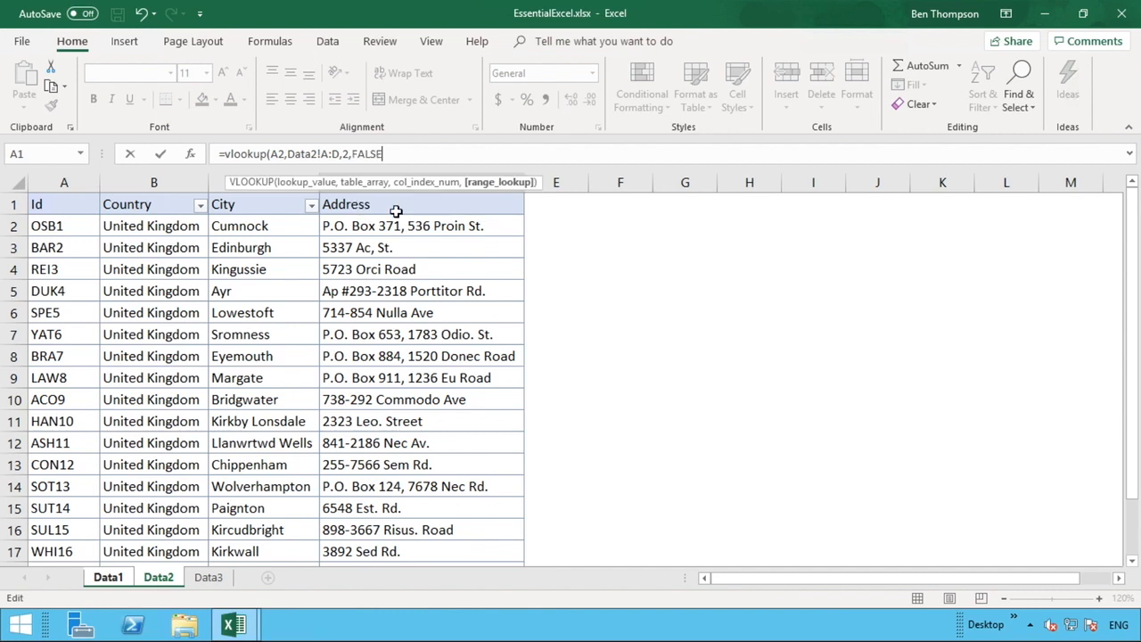
text())
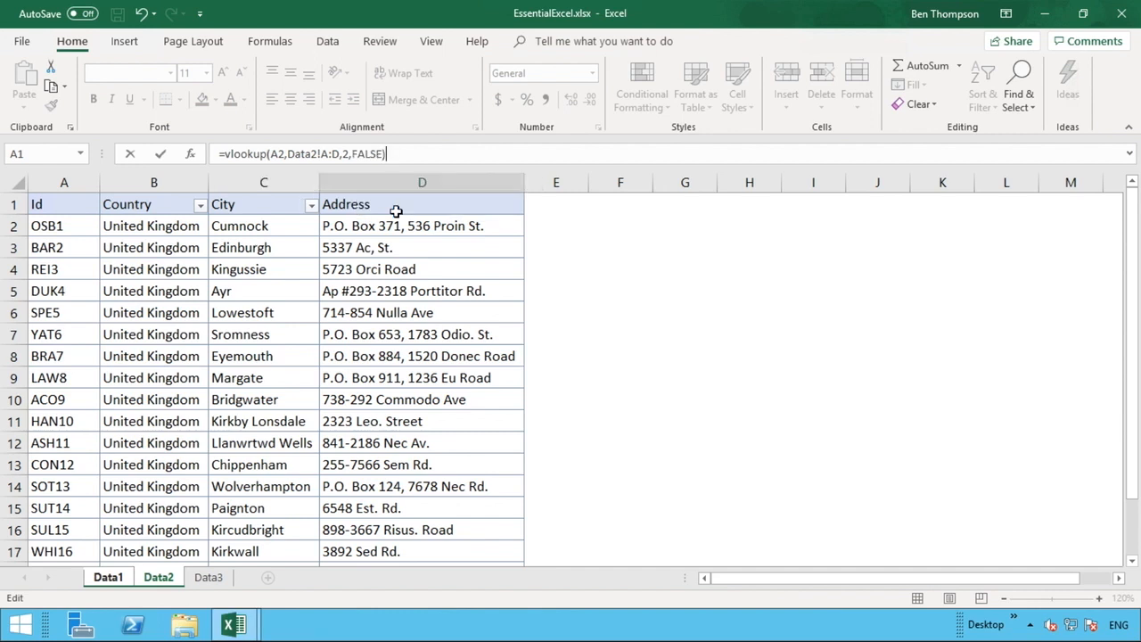
key(Return)
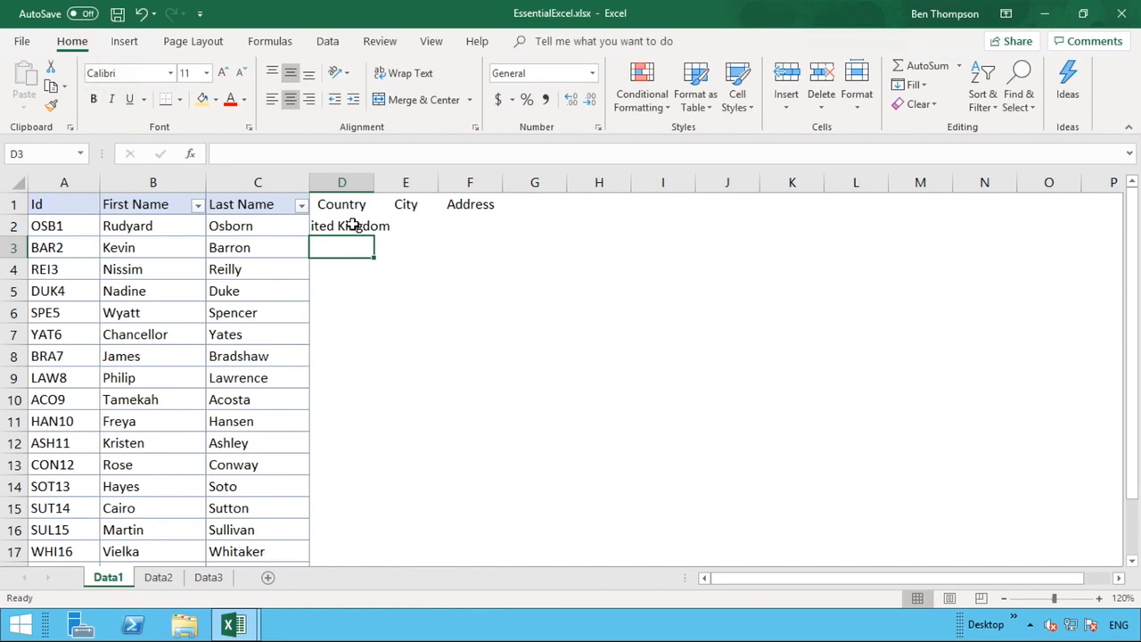
click(353, 226)
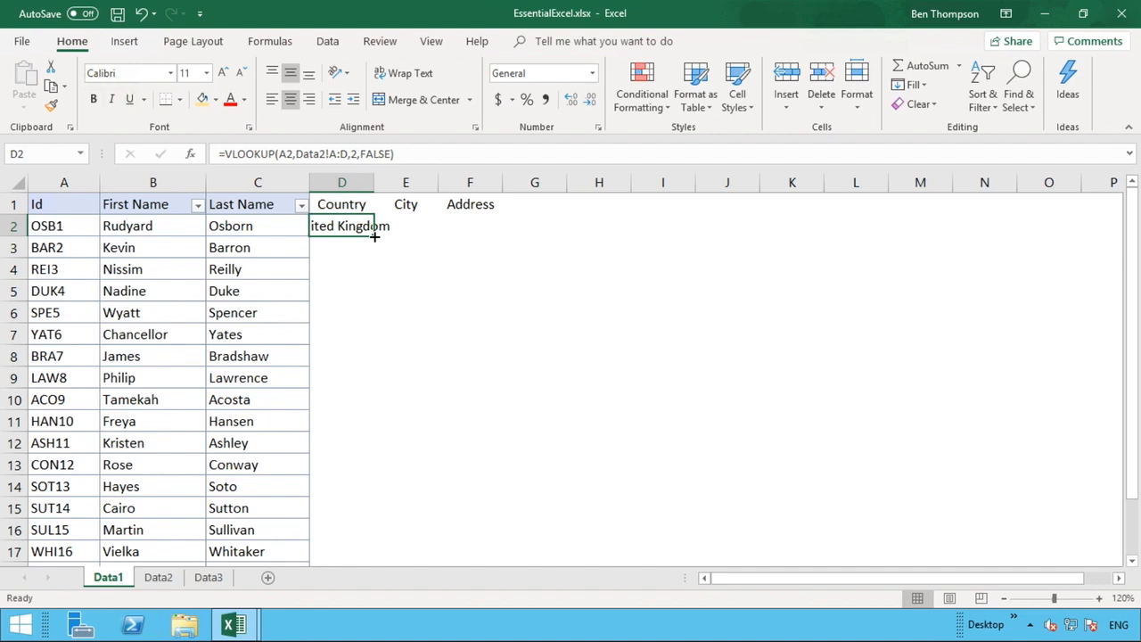
double_click(375, 235)
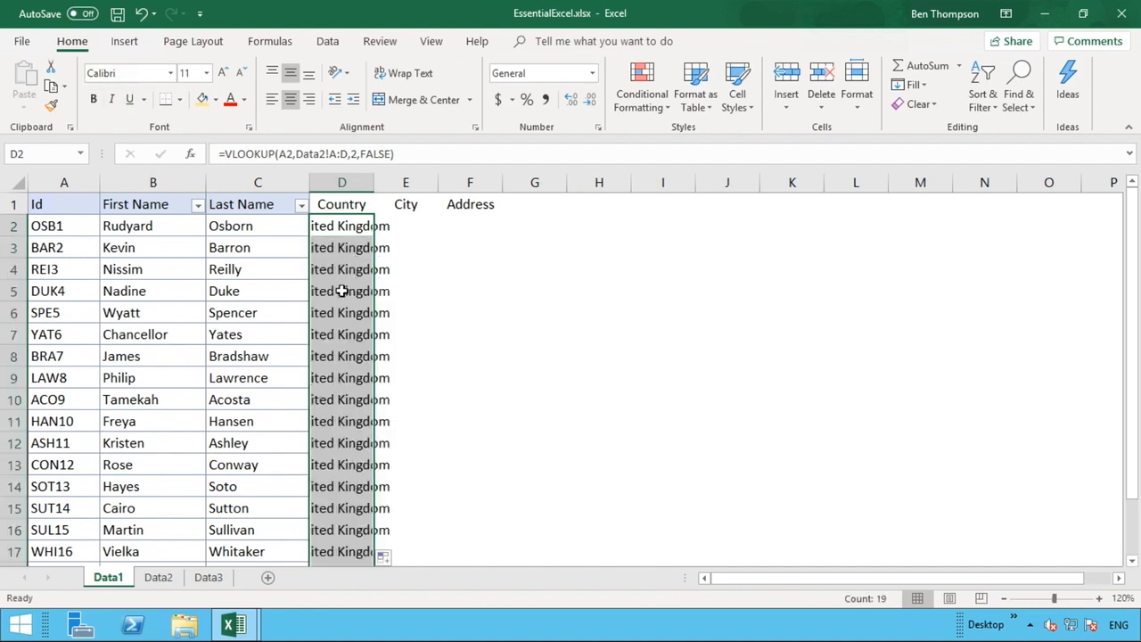
- Copy the Last Name column's formatting to the Country, City and Address columns with Format Painter
click(260, 181)
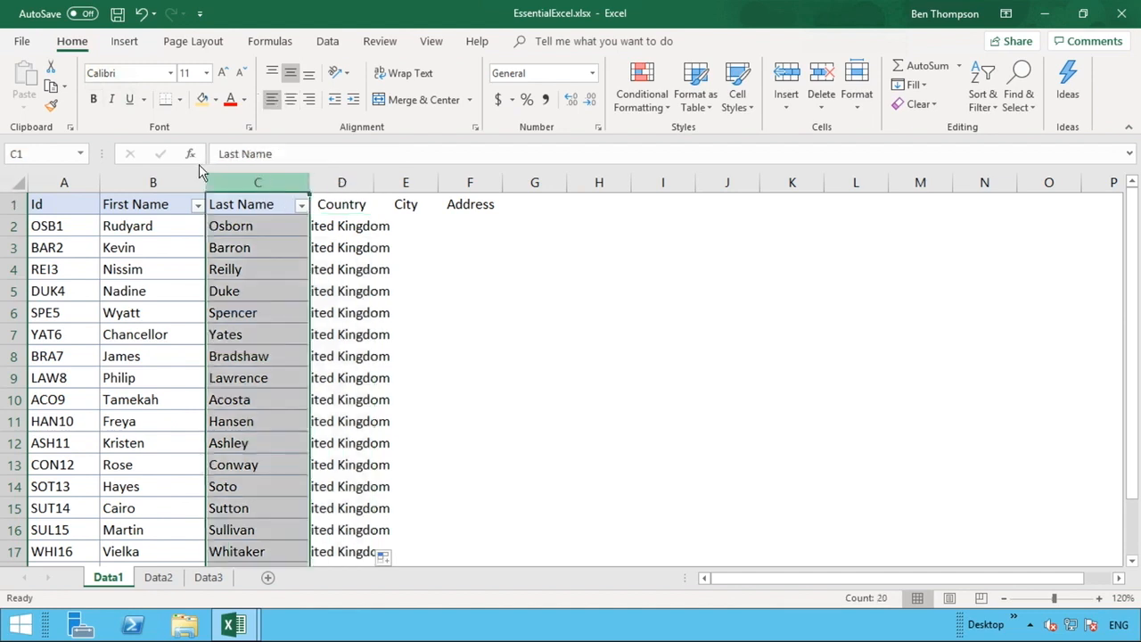
click(55, 108)
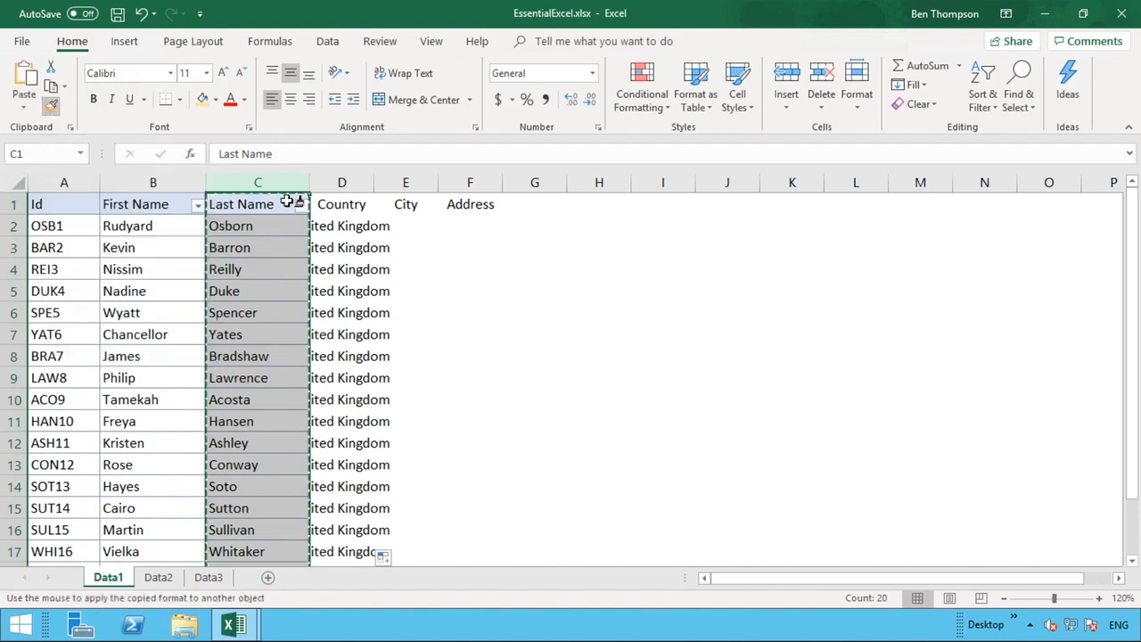
drag(340, 183, 473, 176)
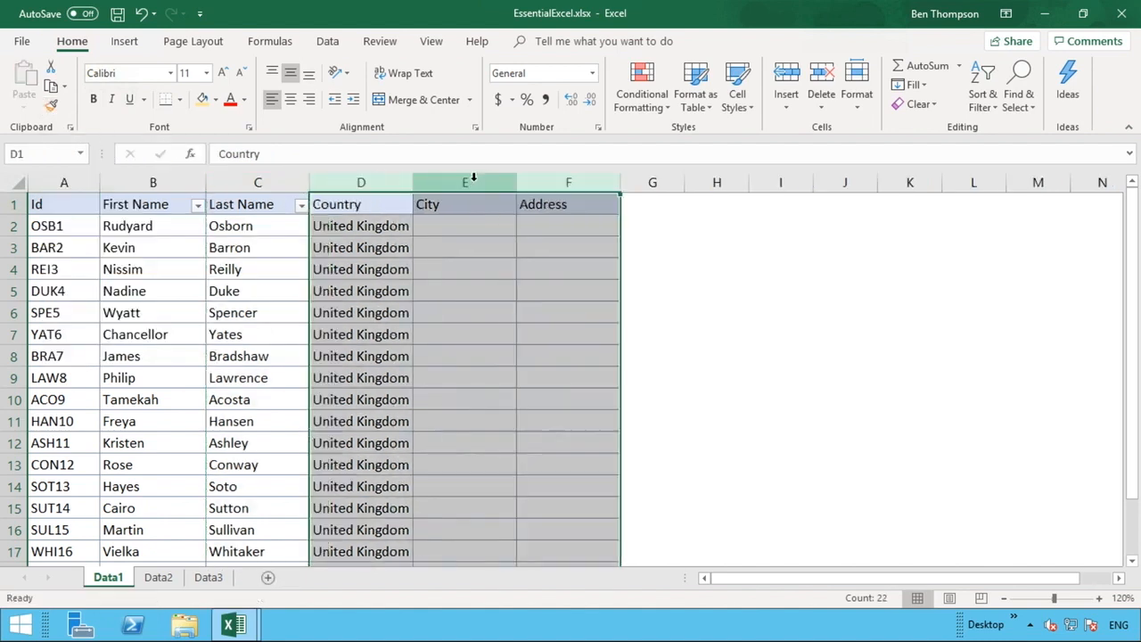
click(645, 284)
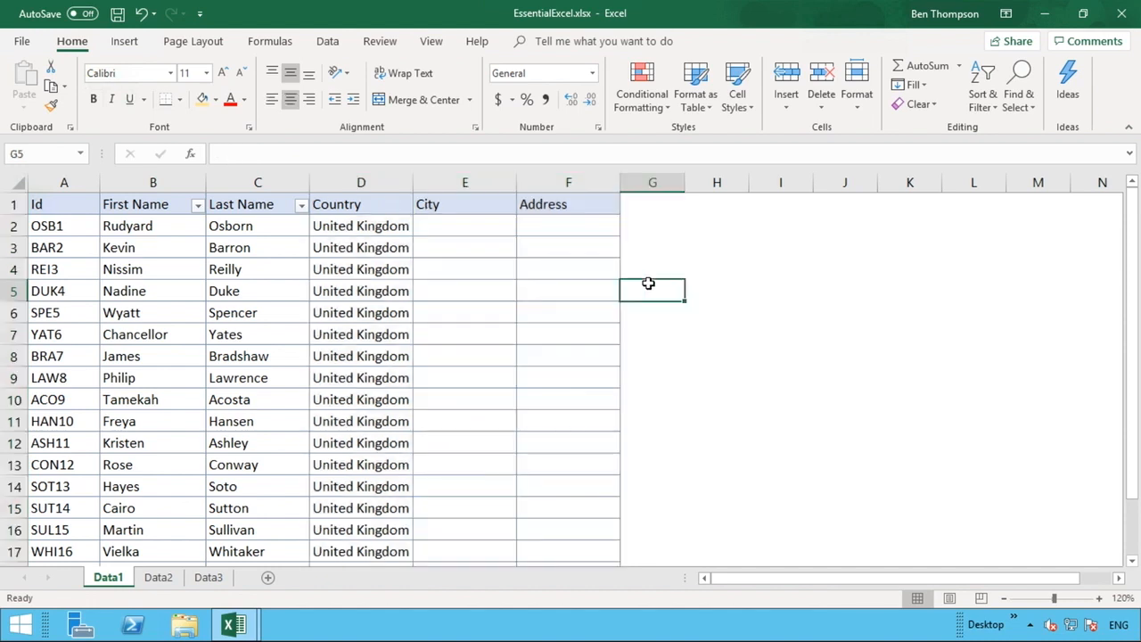
- Copy the full VLOOKUP formula text from cell D2 and leave the cell unchanged
click(387, 229)
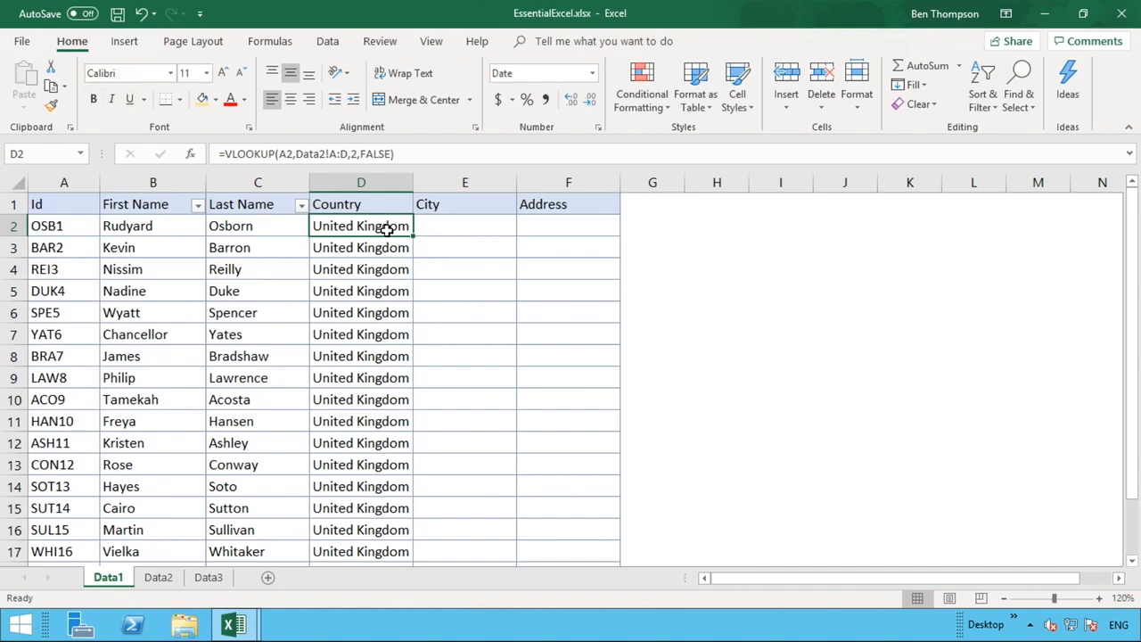
drag(400, 156, 192, 156)
right_click(370, 156)
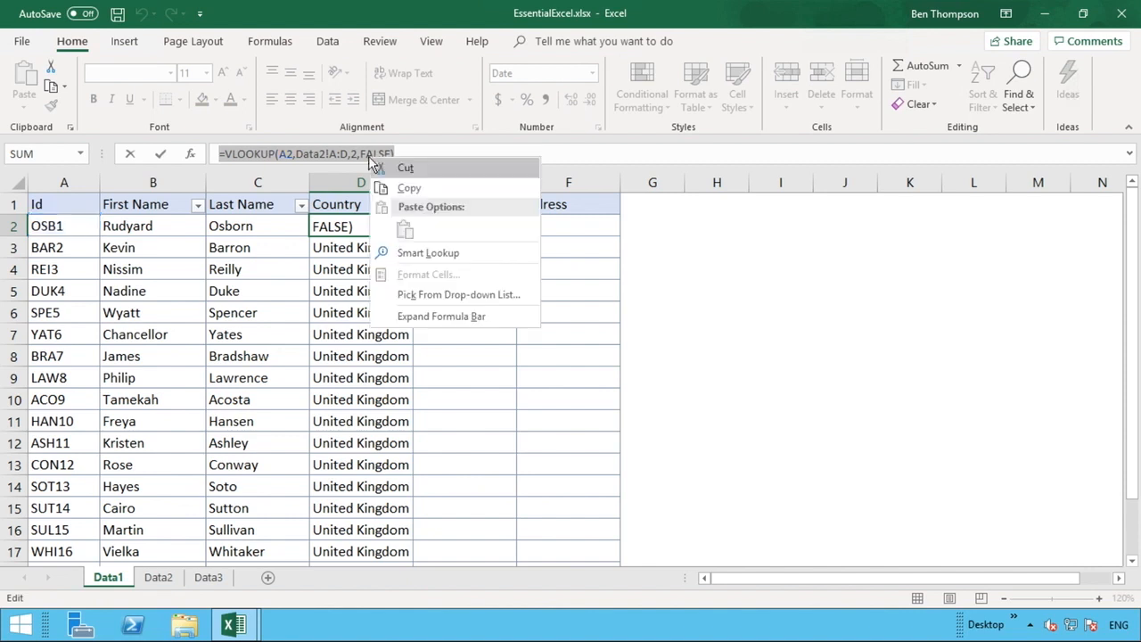
click(402, 190)
key(Escape)
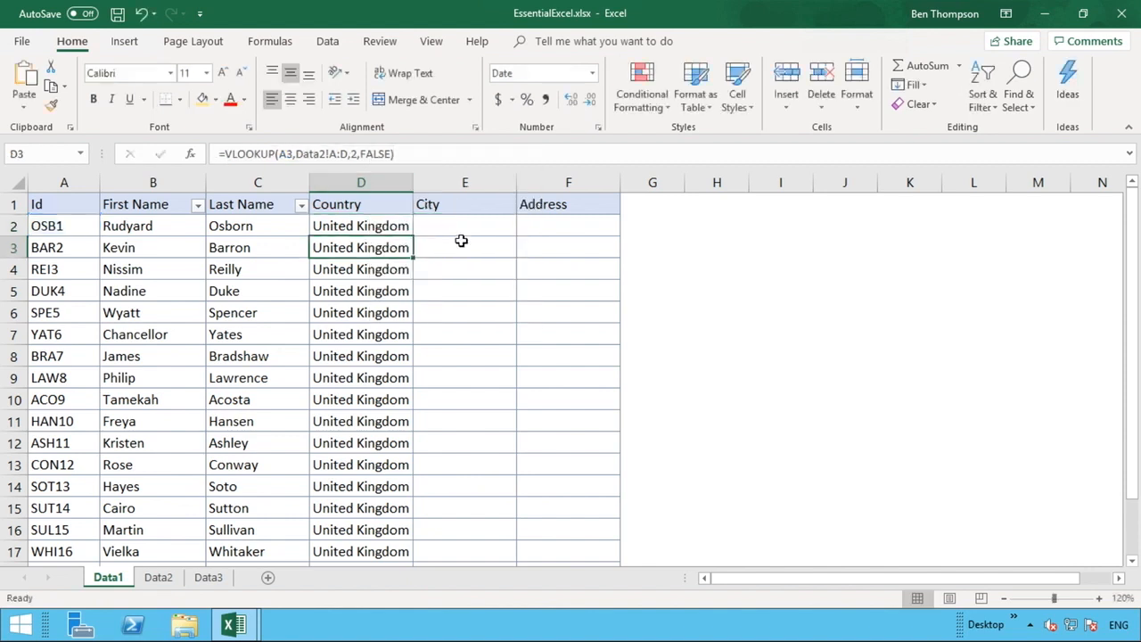
click(459, 226)
click(362, 155)
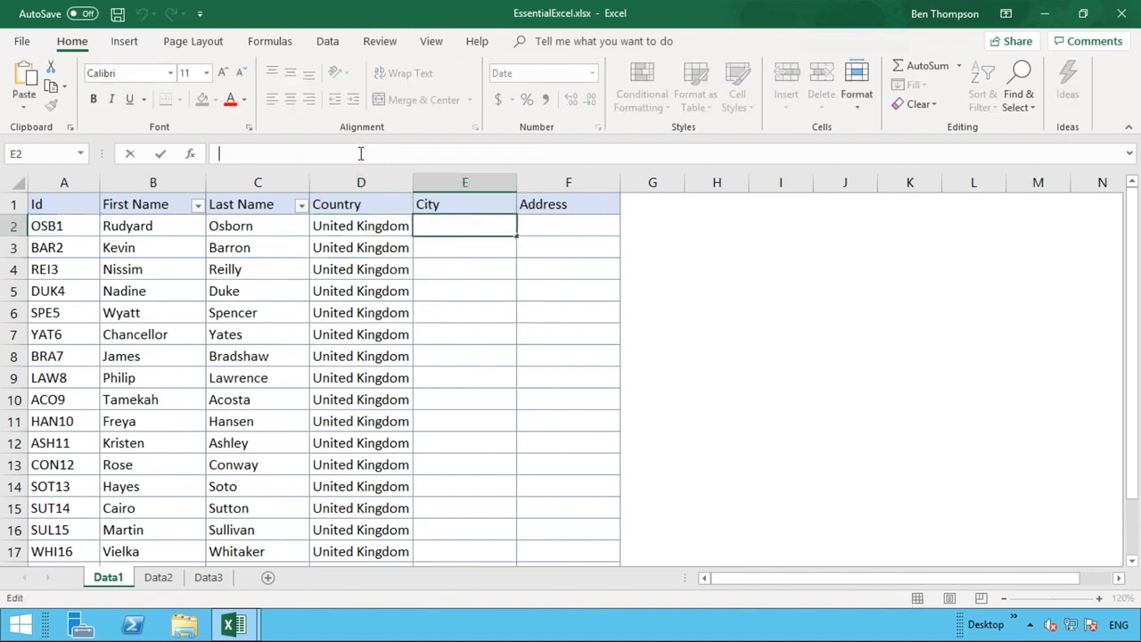
click(345, 334)
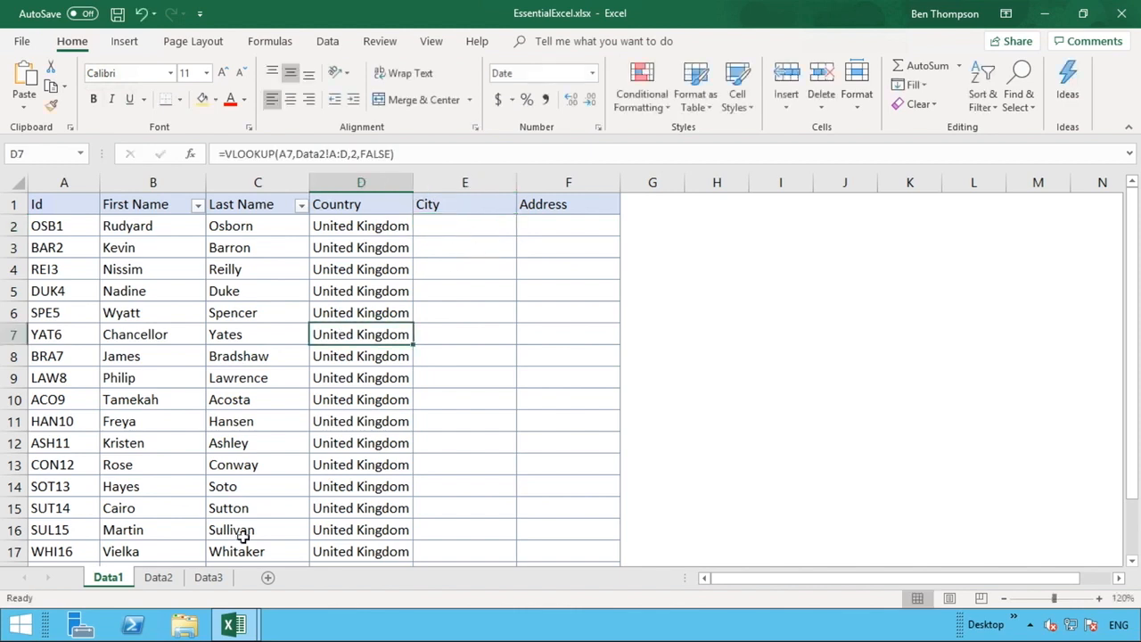
- Check the City and Address column positions on Data2, and paste the copied VLOOKUP into Data1 cell E2 with column index 3
click(159, 577)
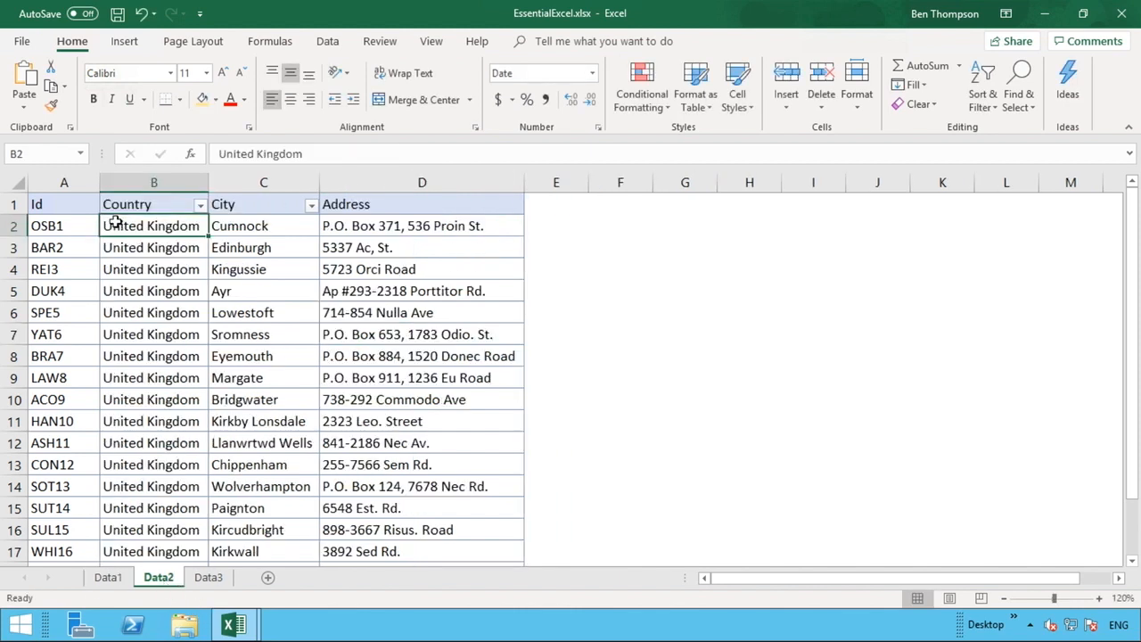
click(243, 206)
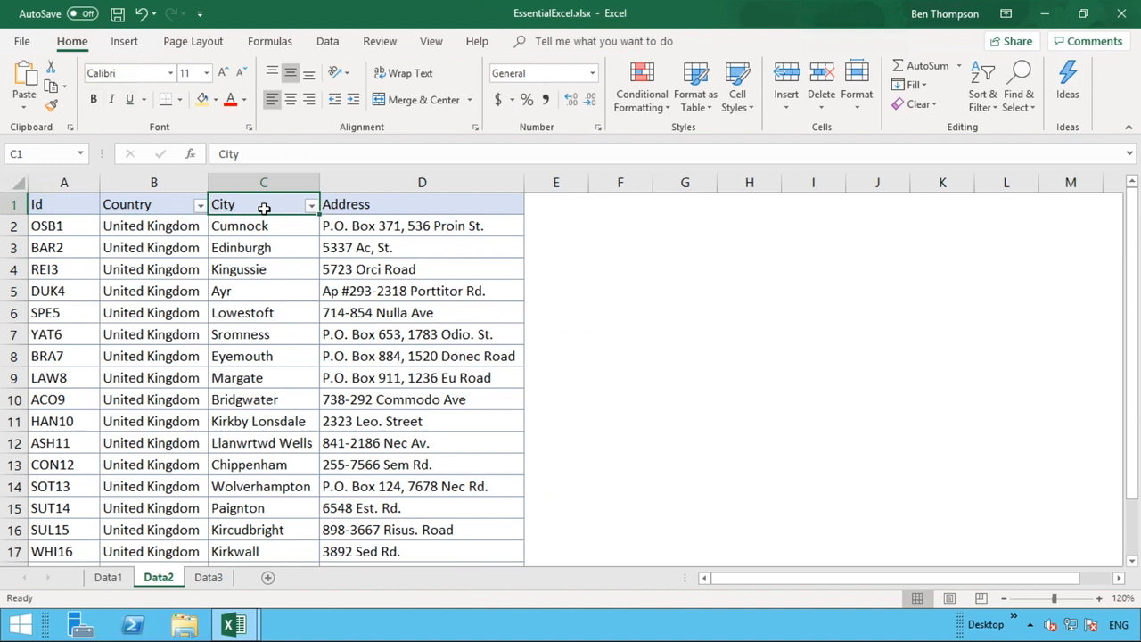
click(384, 208)
click(107, 578)
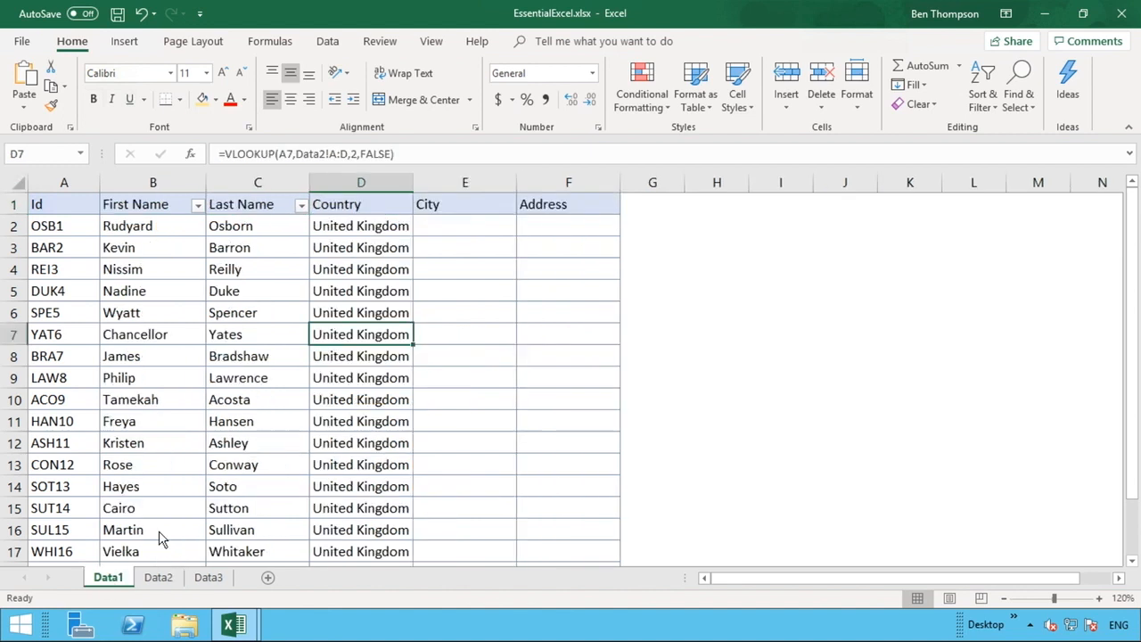
click(462, 230)
click(344, 151)
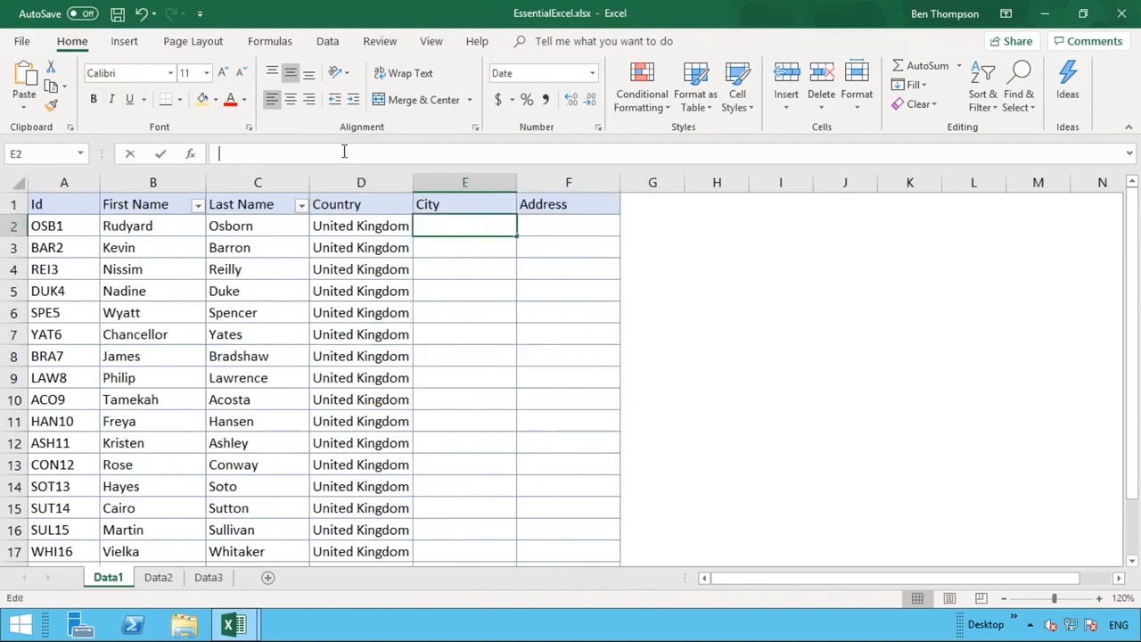
right_click(343, 152)
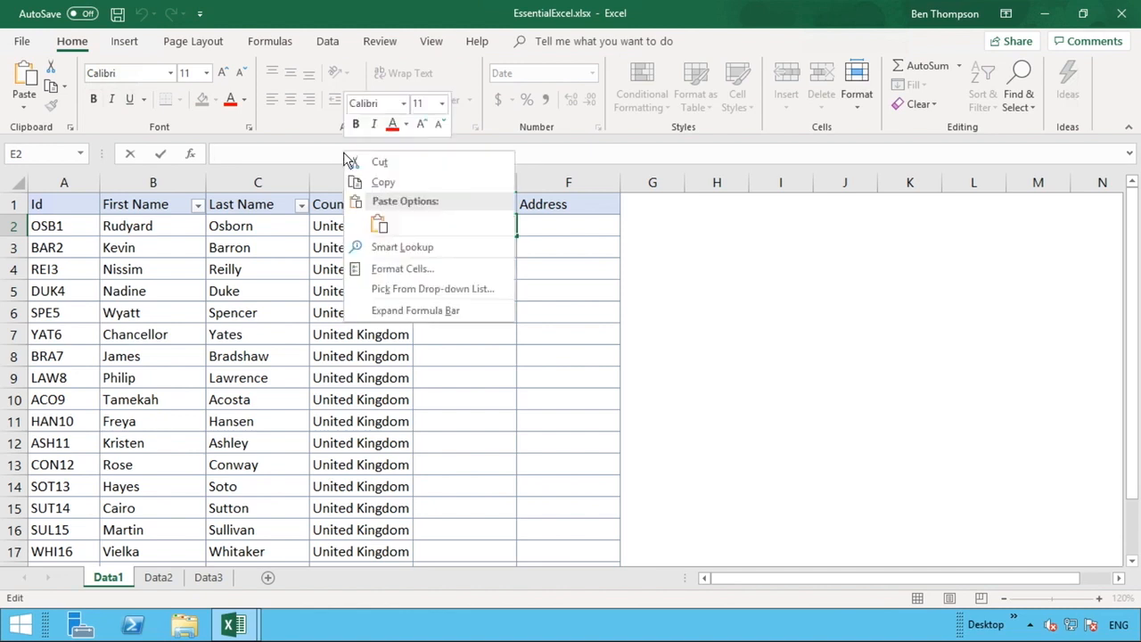
click(377, 222)
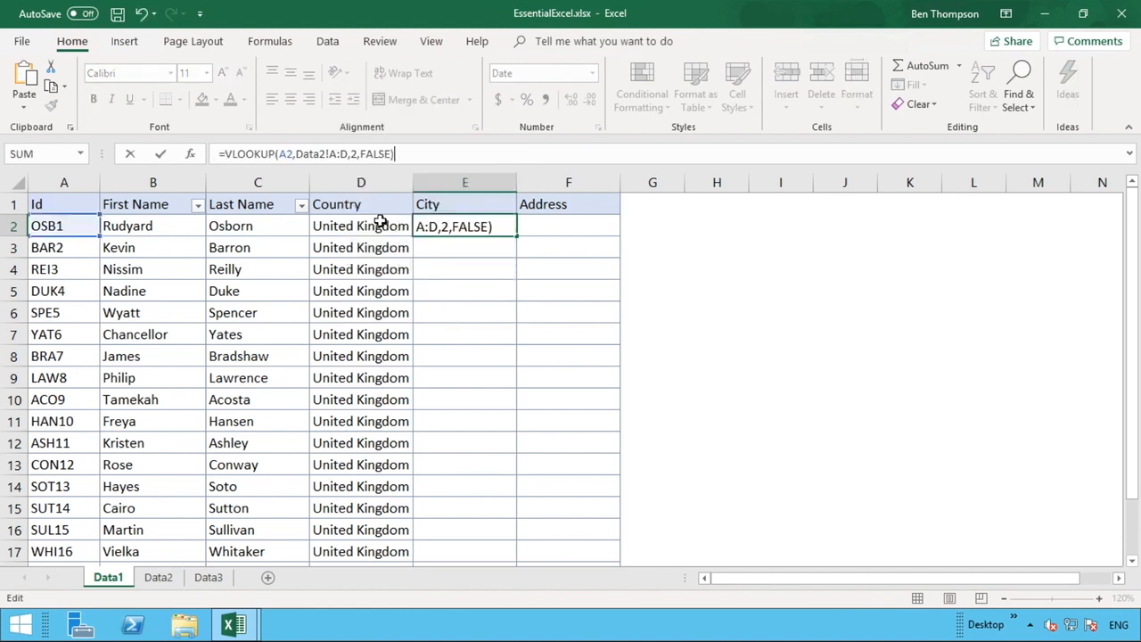
click(357, 155)
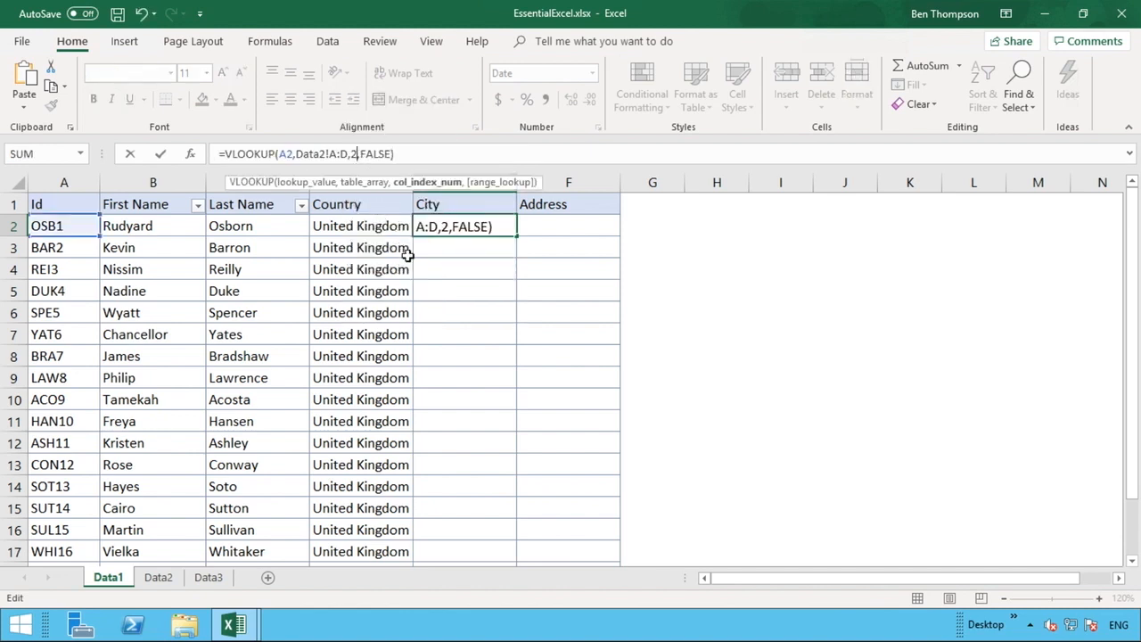
key(BackSpace)
text(3)
key(Return)
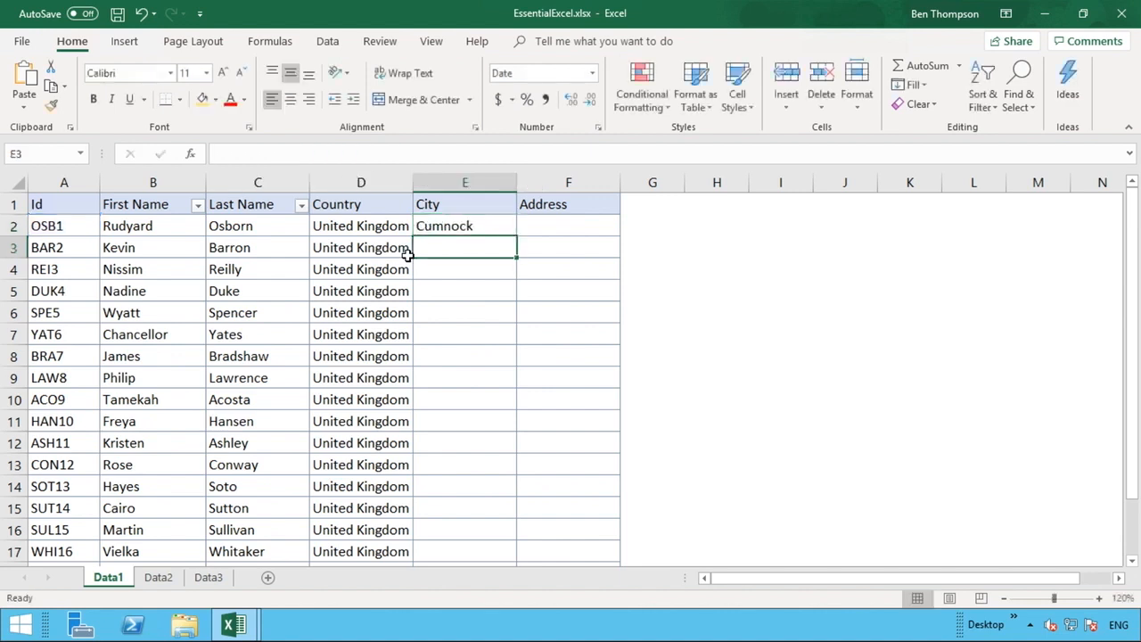
- Copy the full VLOOKUP formula text from cell E2 and leave the cell unchanged
click(534, 229)
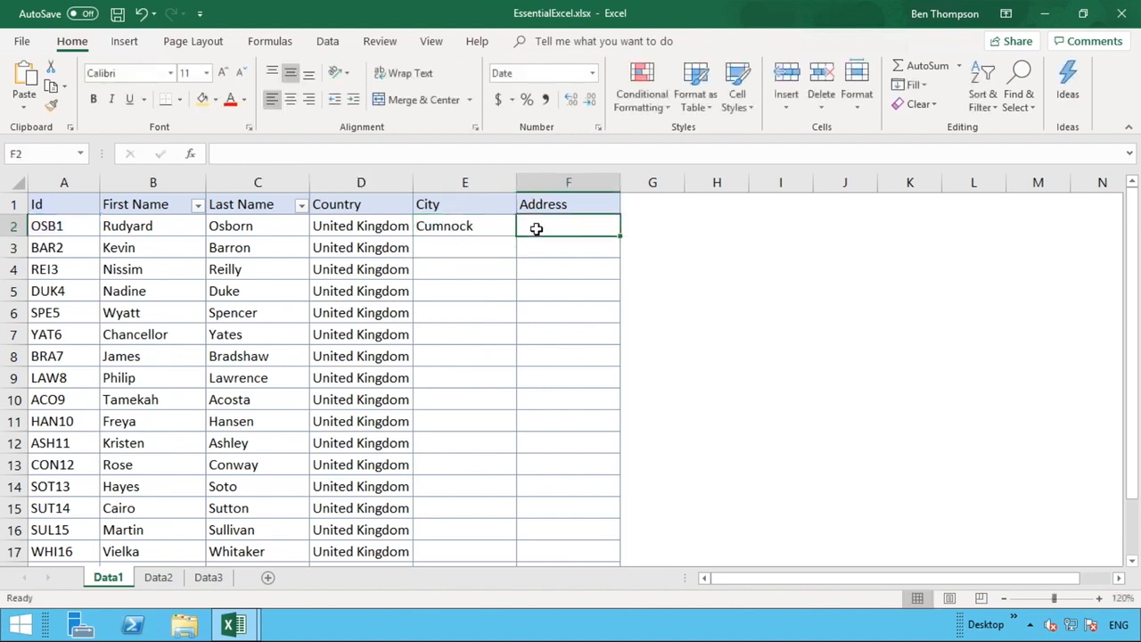
click(392, 155)
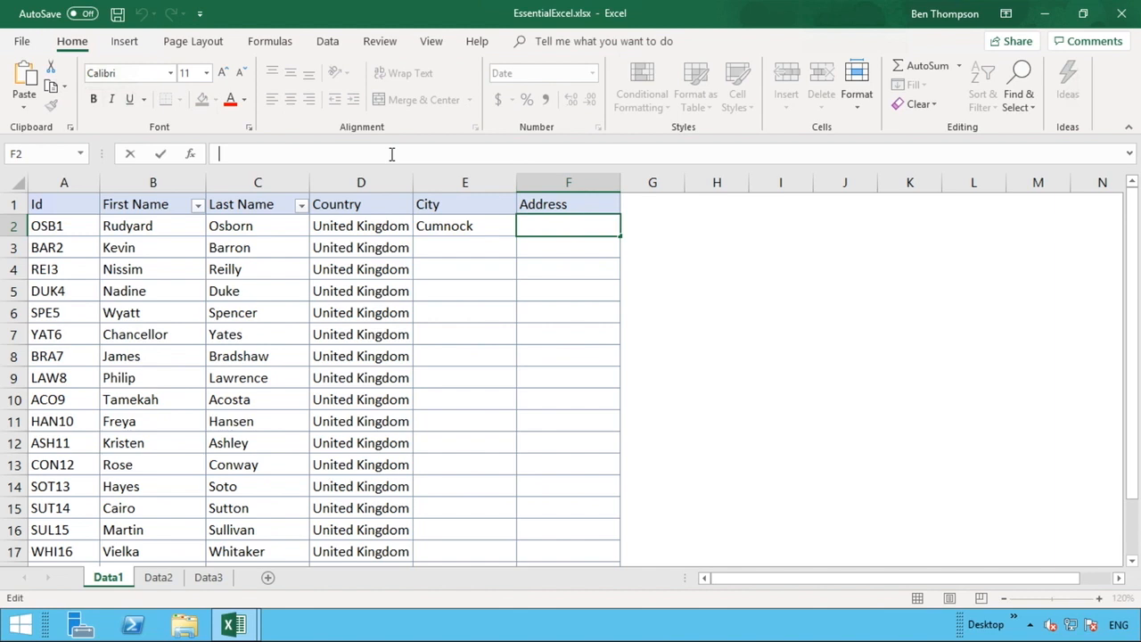
click(449, 219)
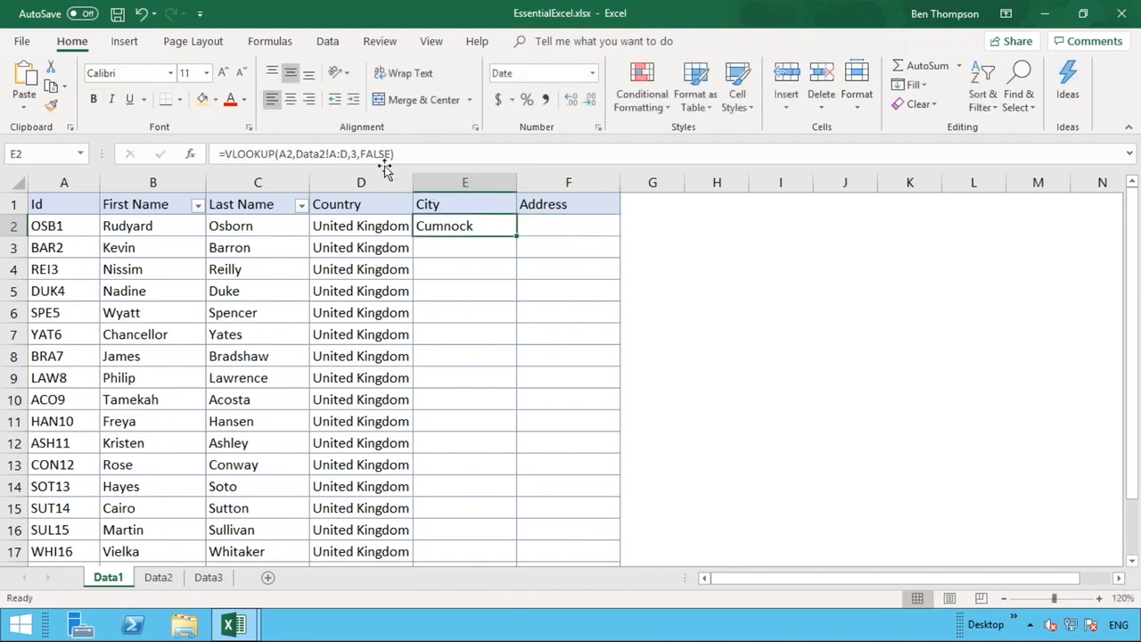
drag(394, 155, 221, 155)
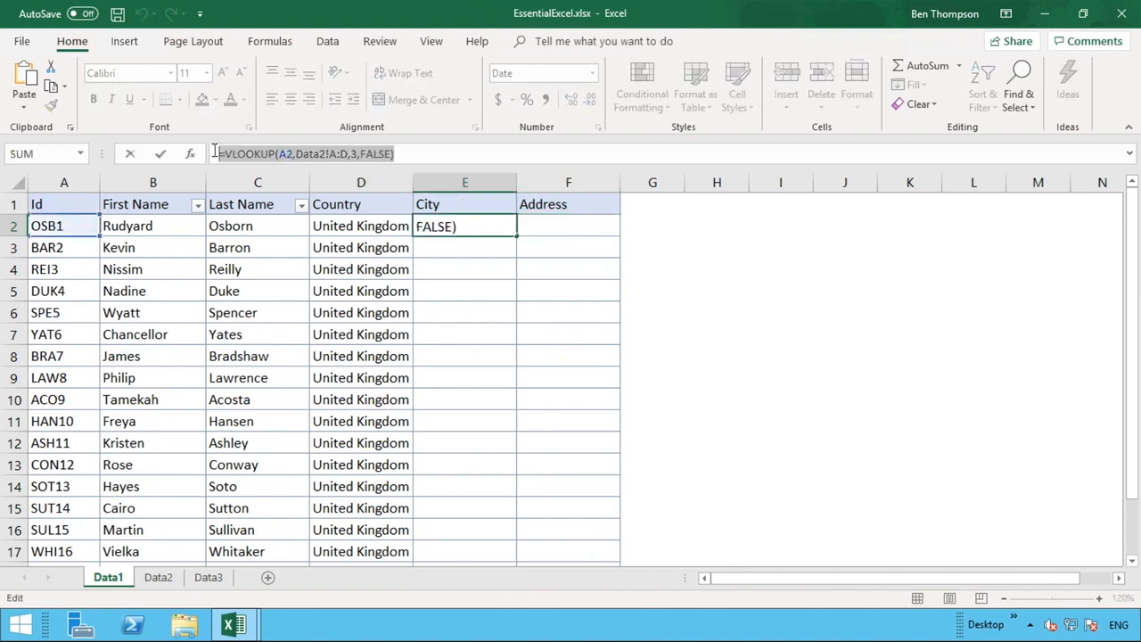
right_click(215, 155)
click(253, 181)
key(Return)
- Paste the copied VLOOKUP into cell F2 and set its column index to 4
click(571, 228)
click(381, 152)
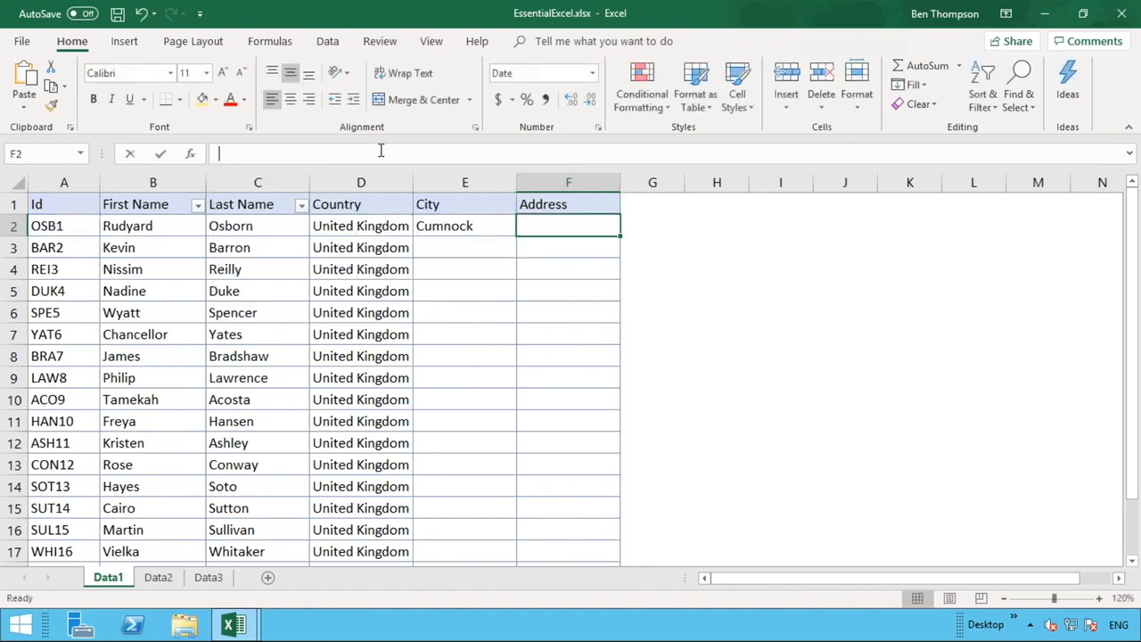
right_click(381, 153)
click(417, 223)
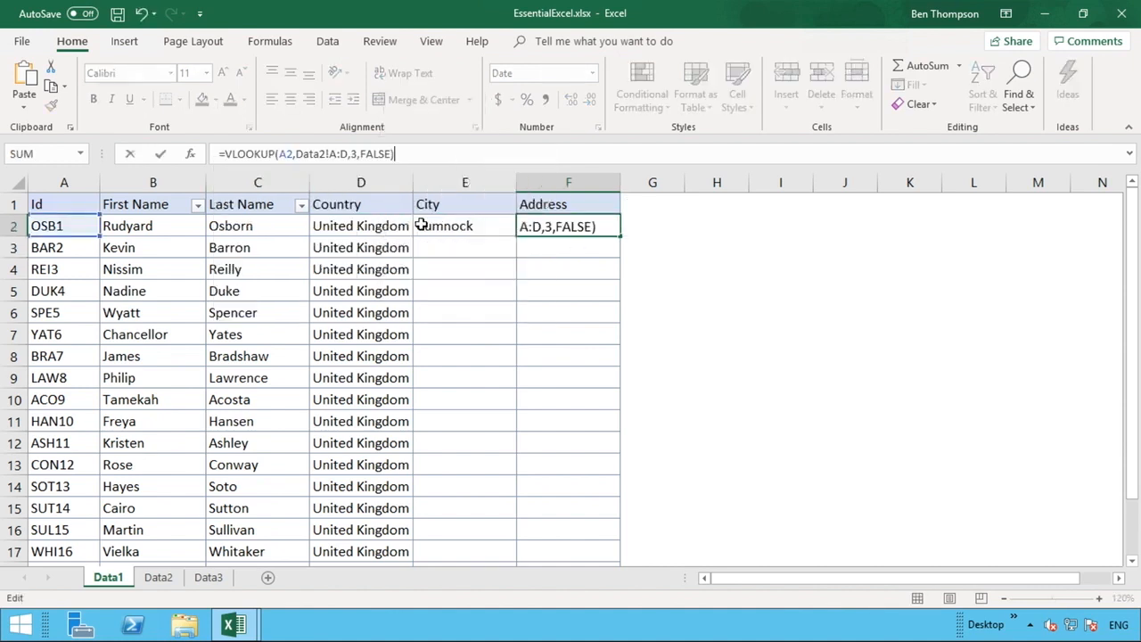
click(357, 153)
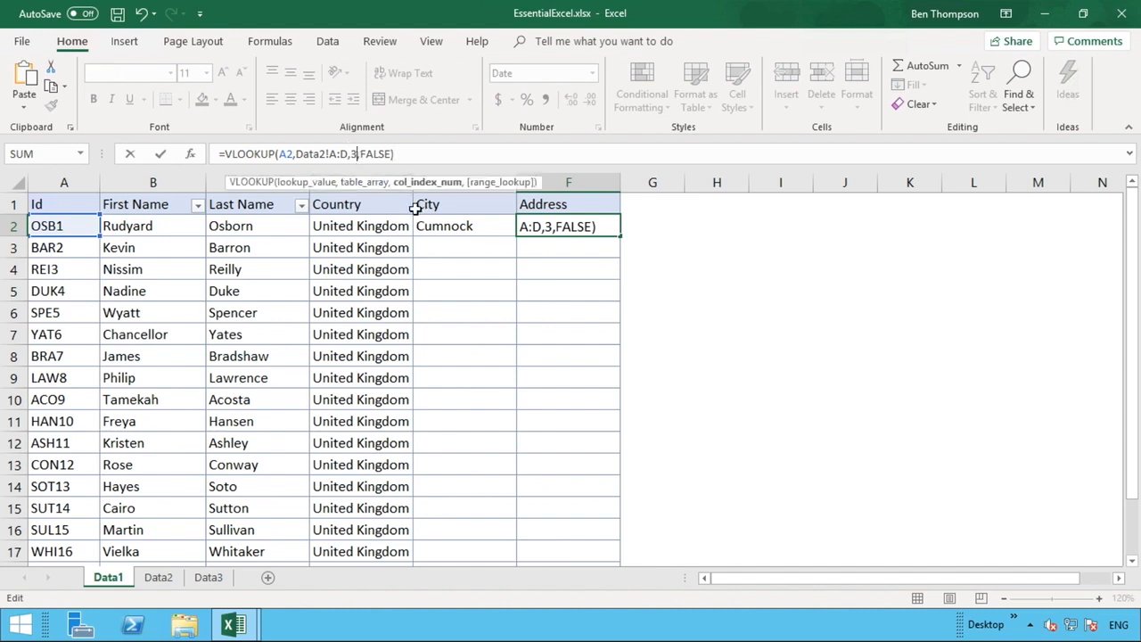
key(BackSpace)
text(4)
key(Return)
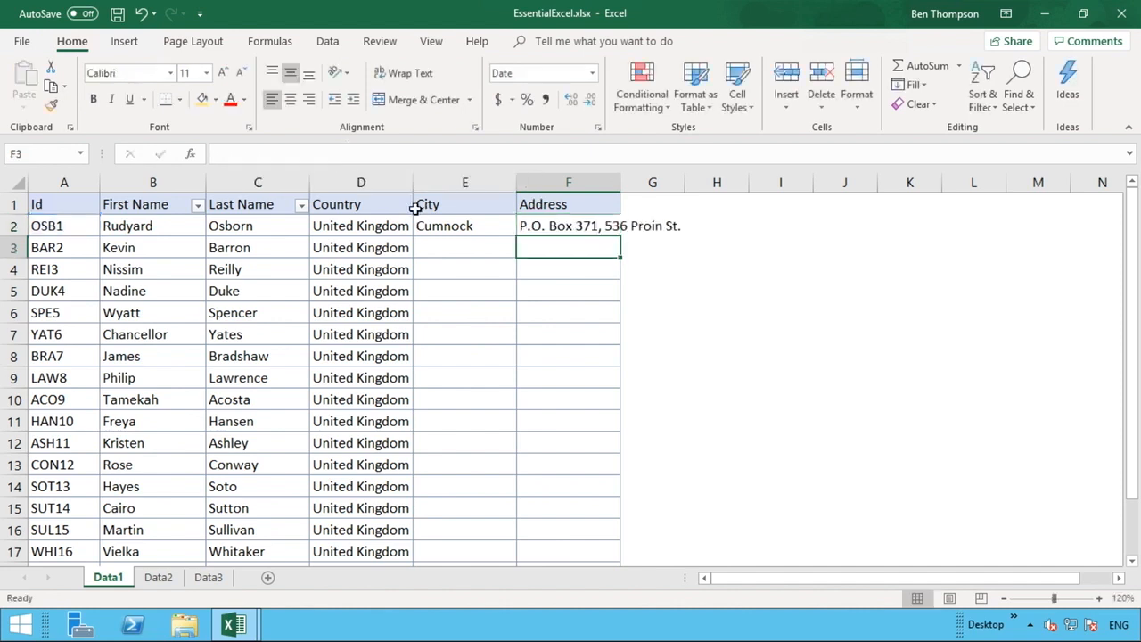
- Fill the E2 and F2 lookups down the City and Address columns, and auto-fit both column widths
drag(499, 223, 538, 227)
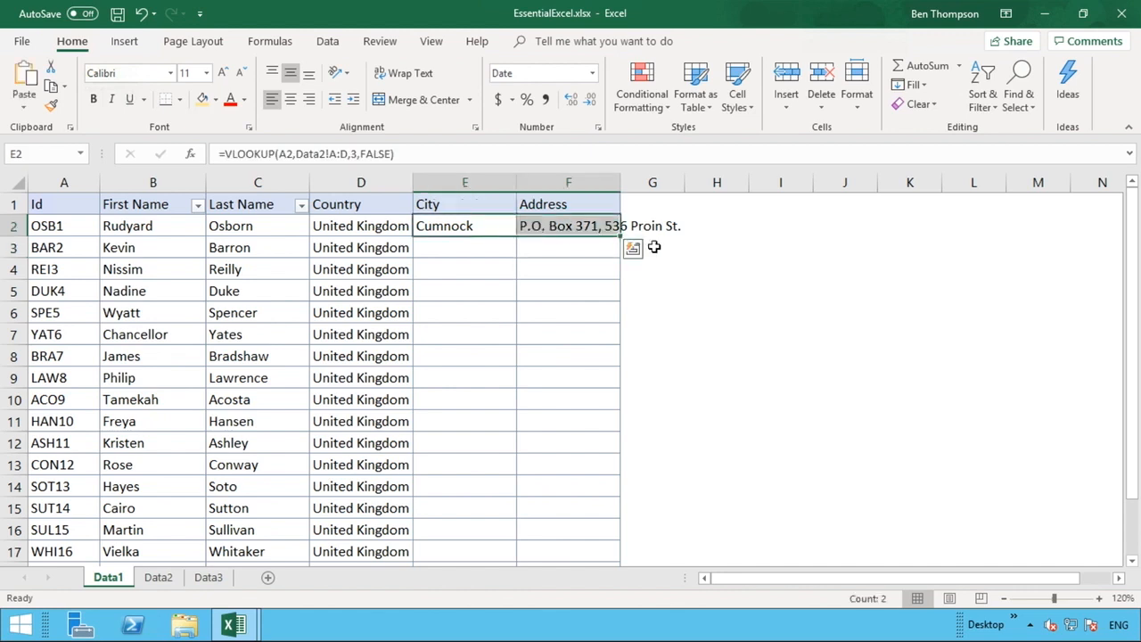
double_click(622, 237)
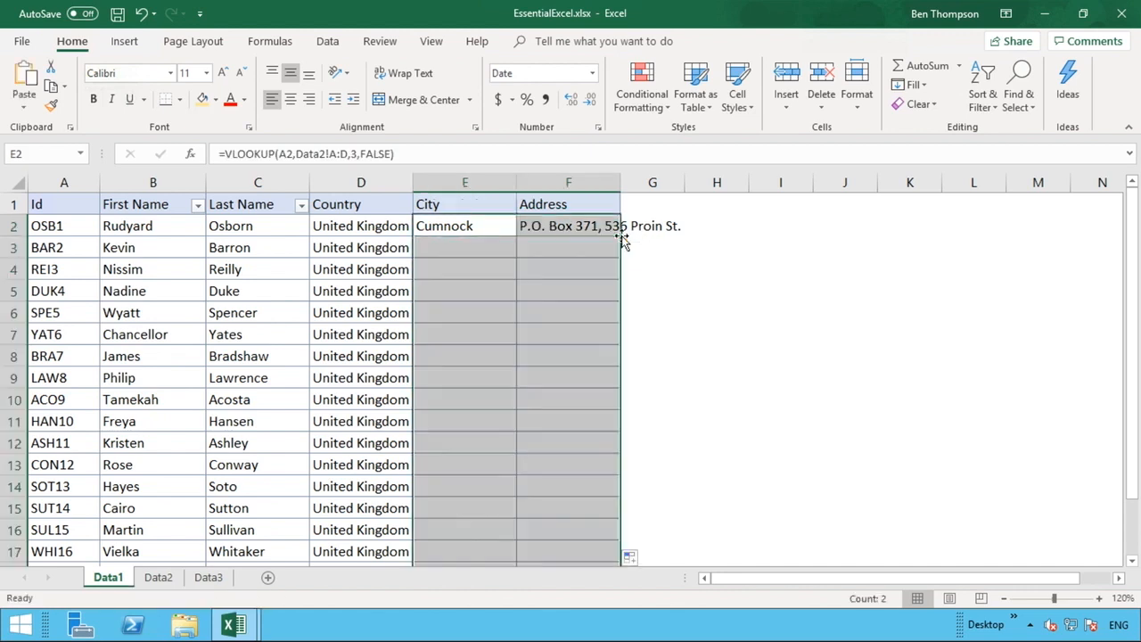
drag(507, 182, 522, 182)
double_click(519, 180)
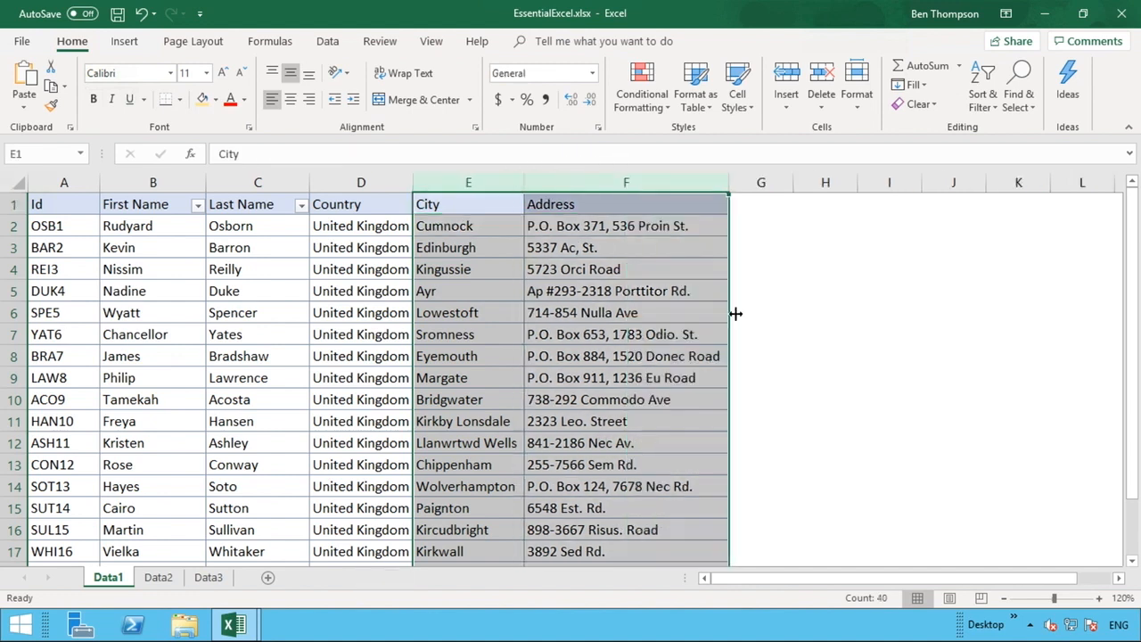
click(773, 340)
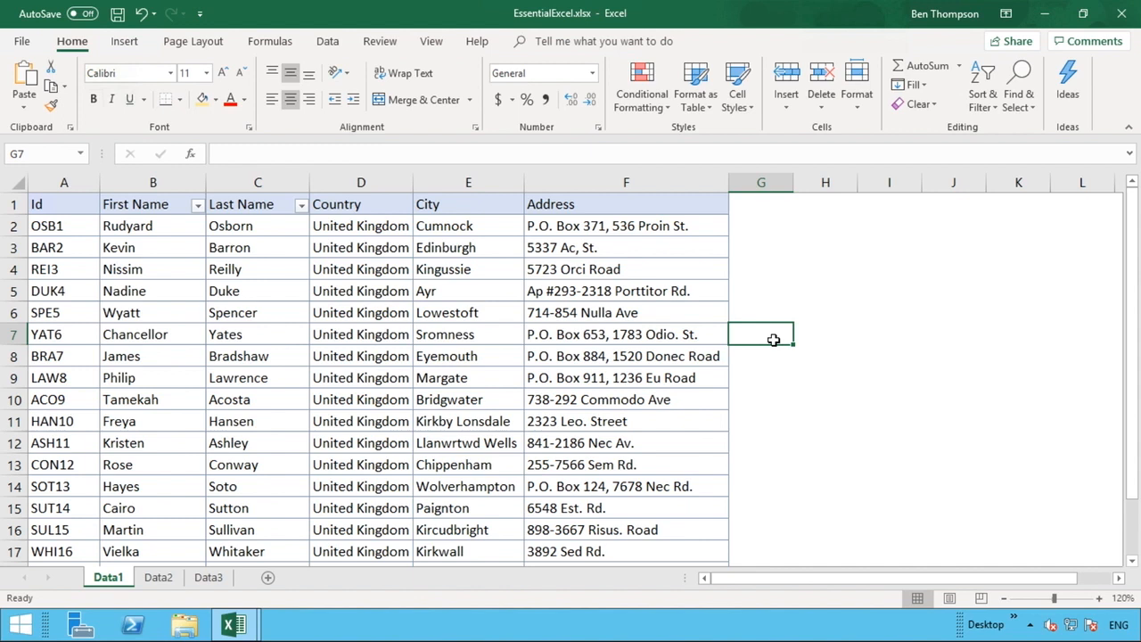
- Start a VLOOKUP in Data1 cell G2 with A2 as lookup value and Data3 columns A:B as table array
click(64, 306)
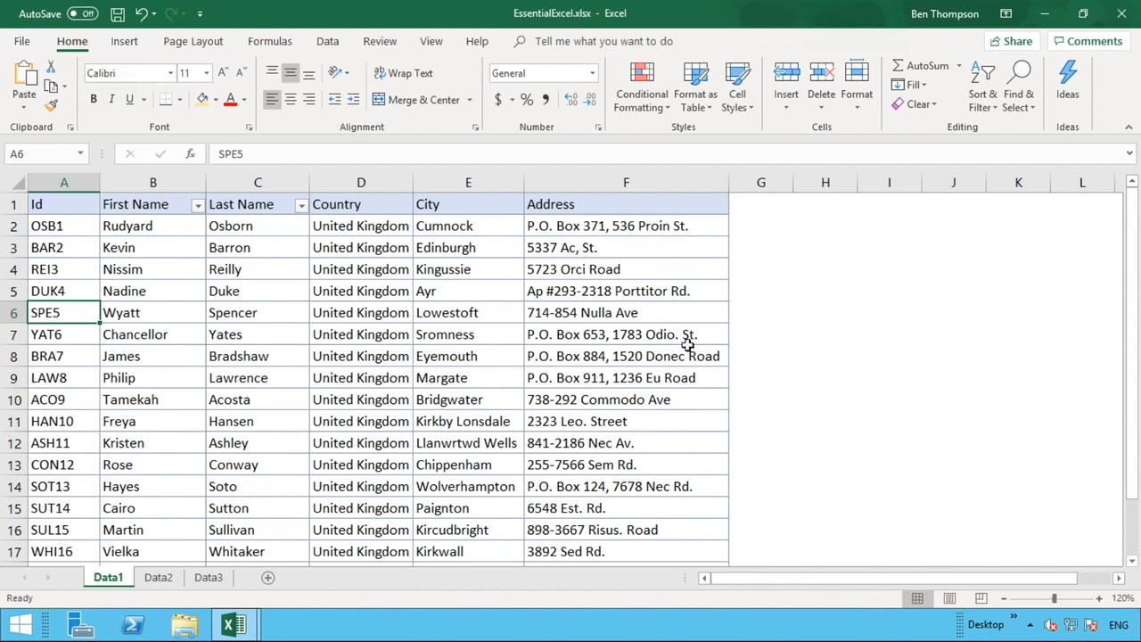
click(762, 229)
text(=vloo)
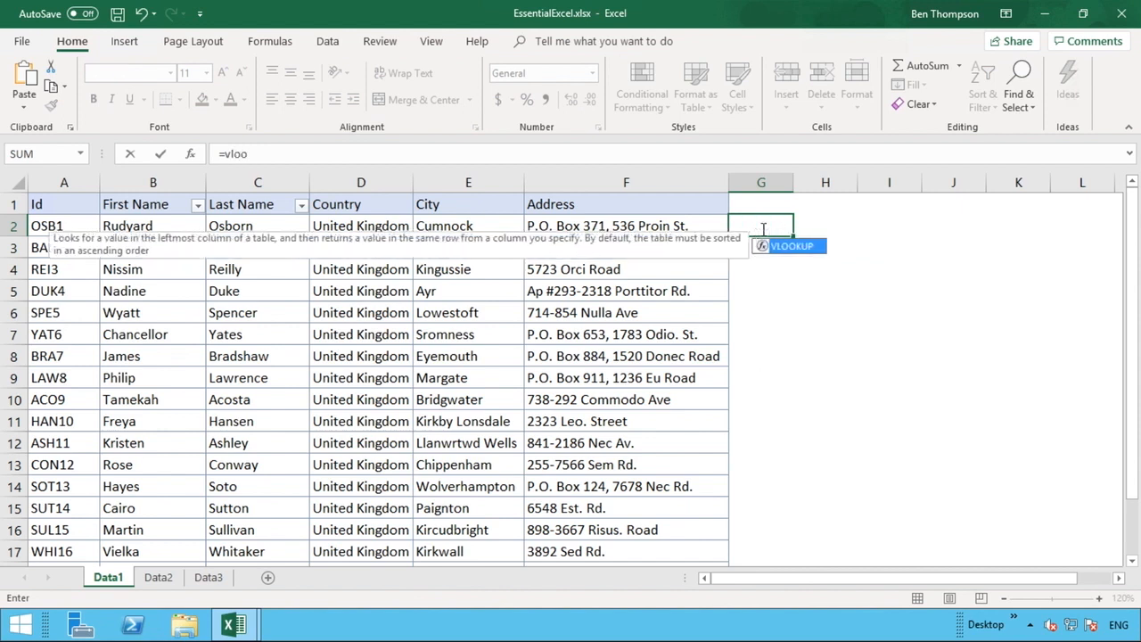
key(Tab)
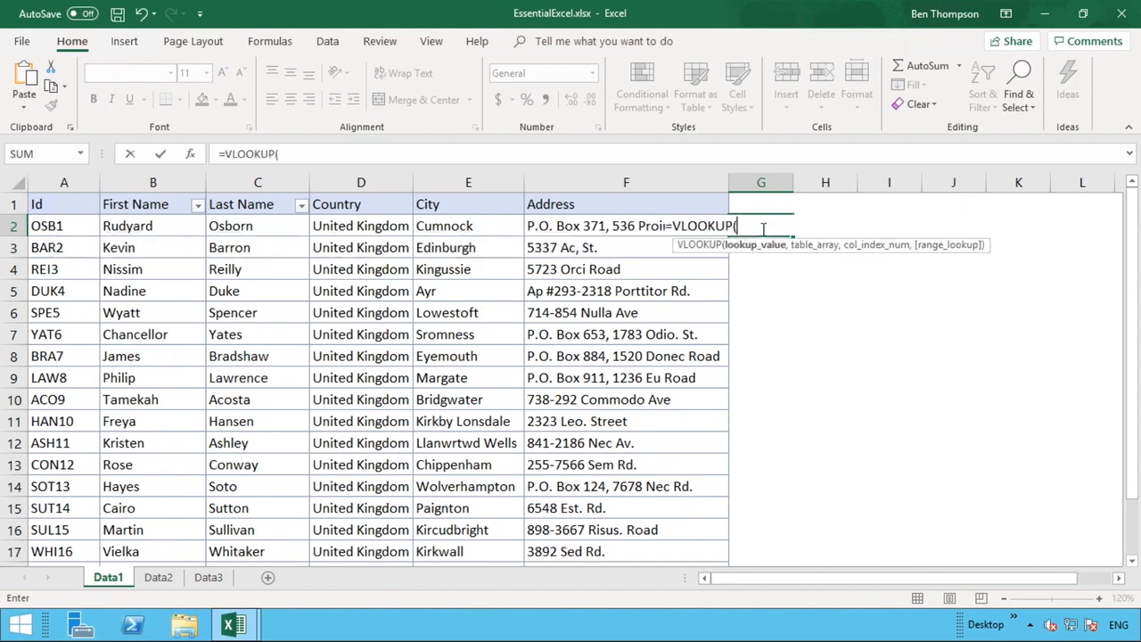
click(65, 228)
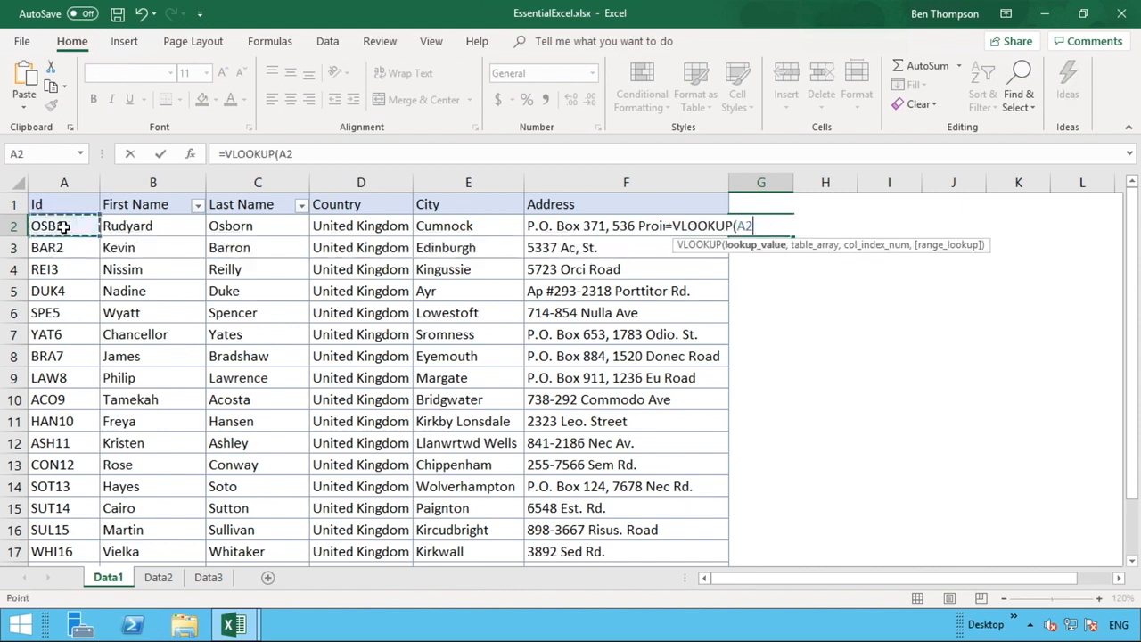
text(,)
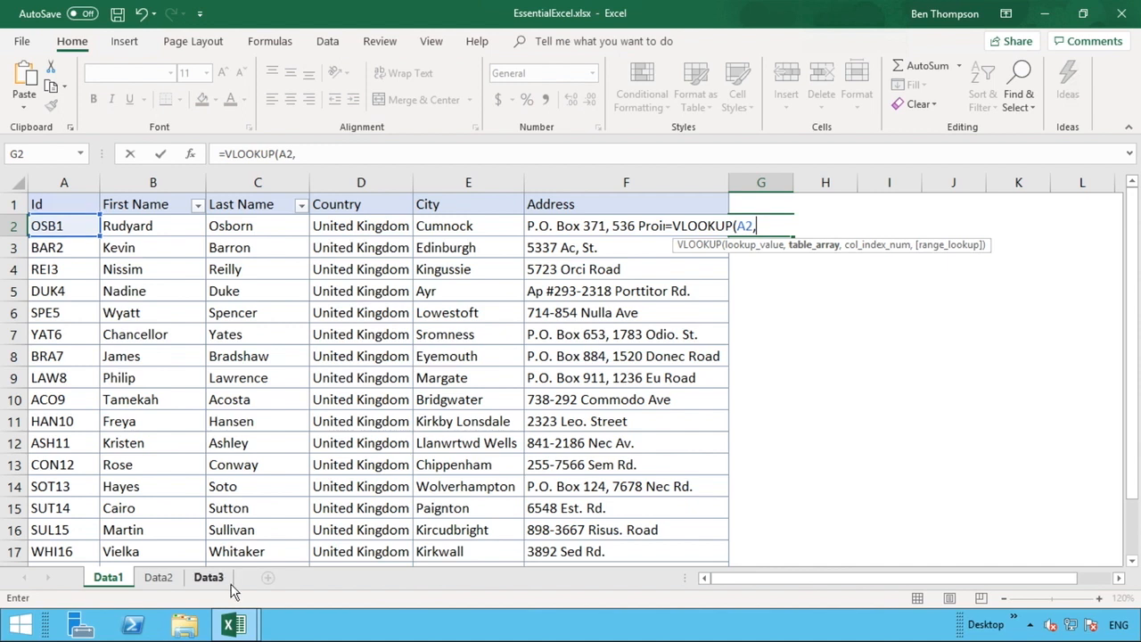
click(211, 578)
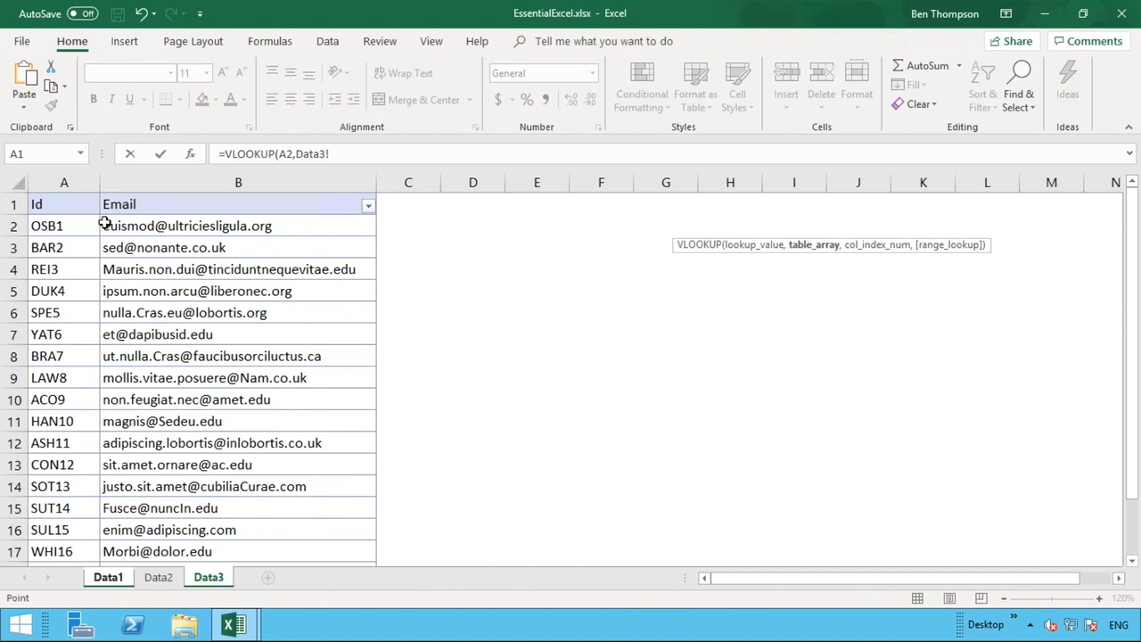
drag(66, 182, 257, 155)
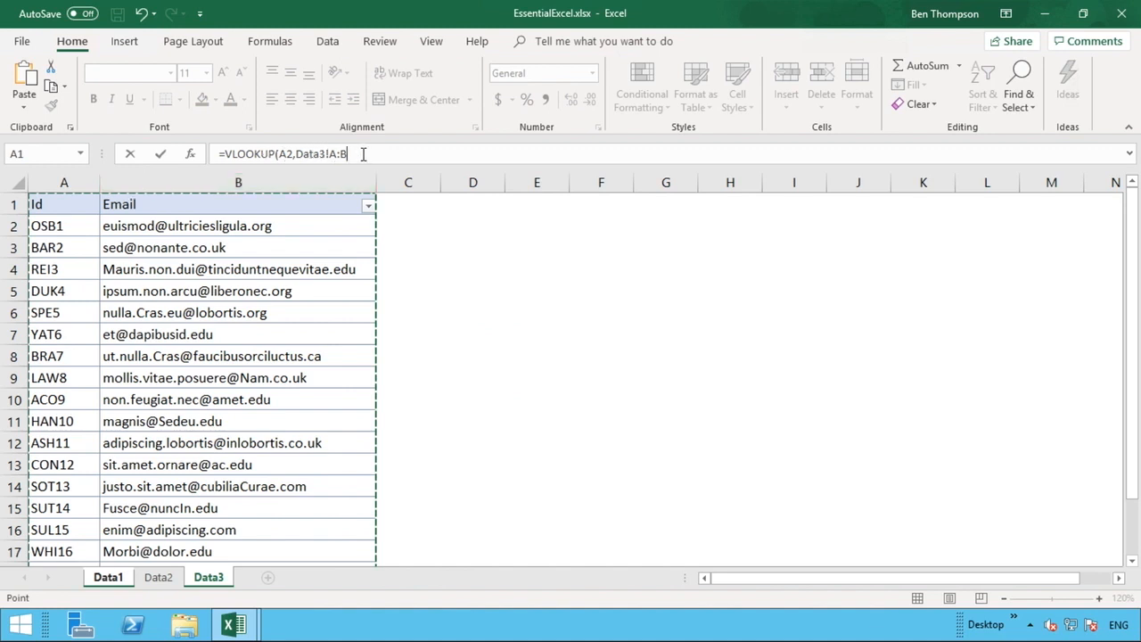
- Complete the G2 lookup with column index 2 and exact match (FALSE), and fill it down column G
click(363, 155)
text(,)
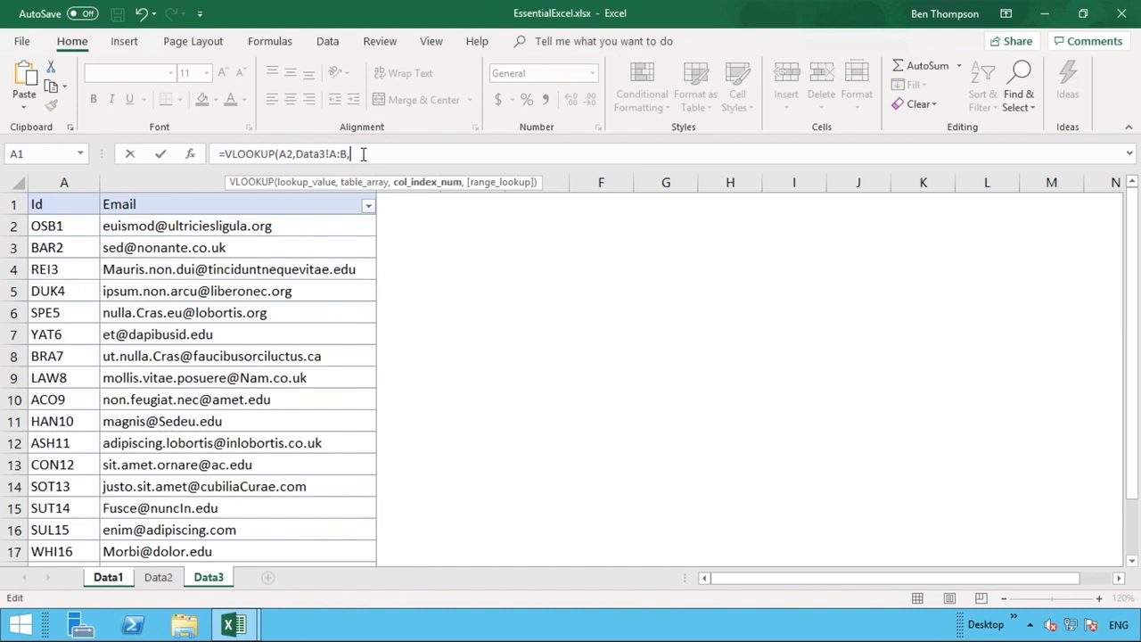
text(2,)
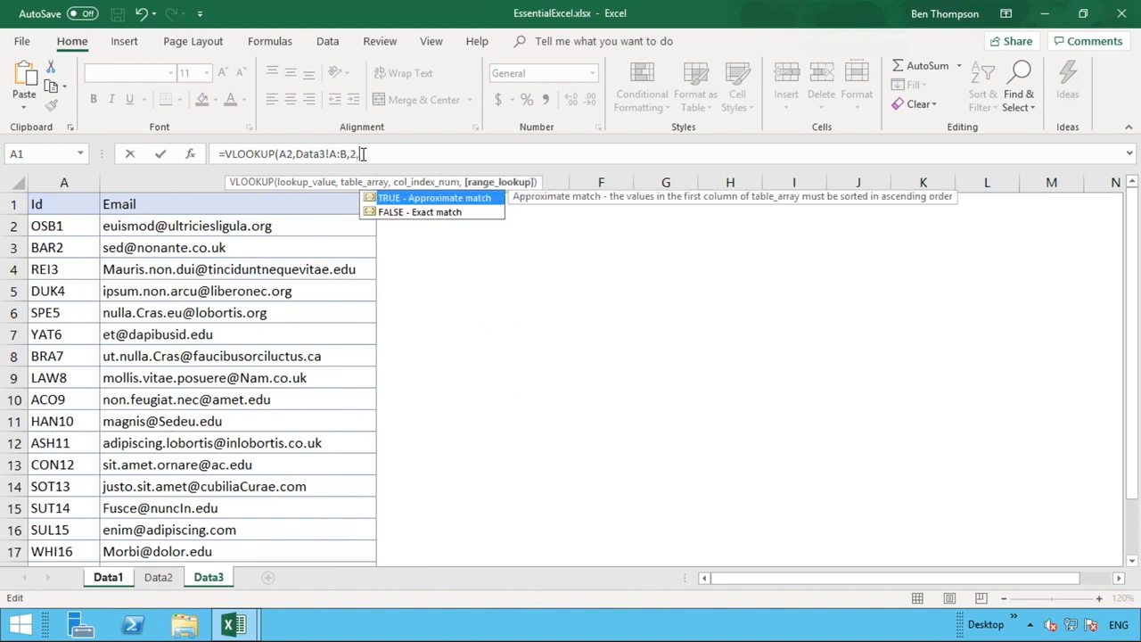
double_click(397, 212)
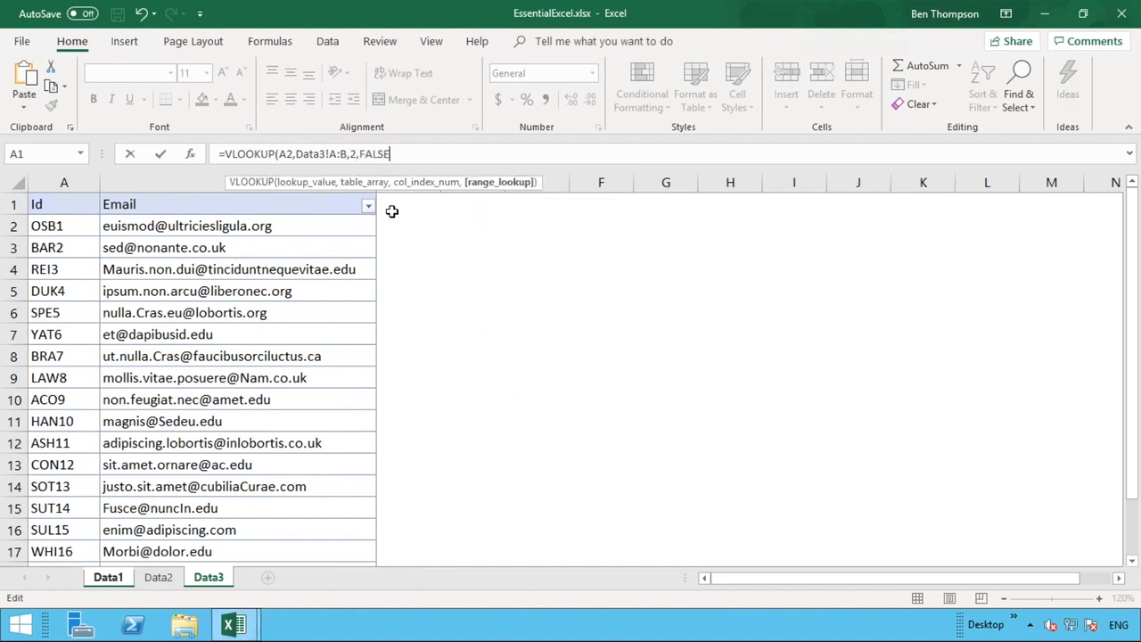
text())
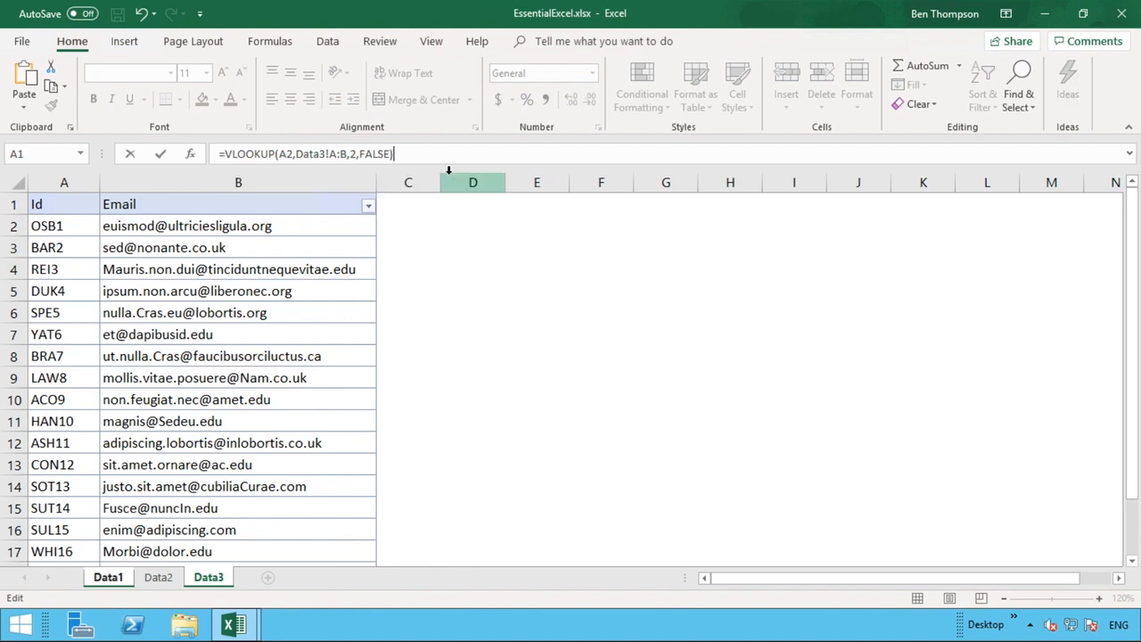
key(Return)
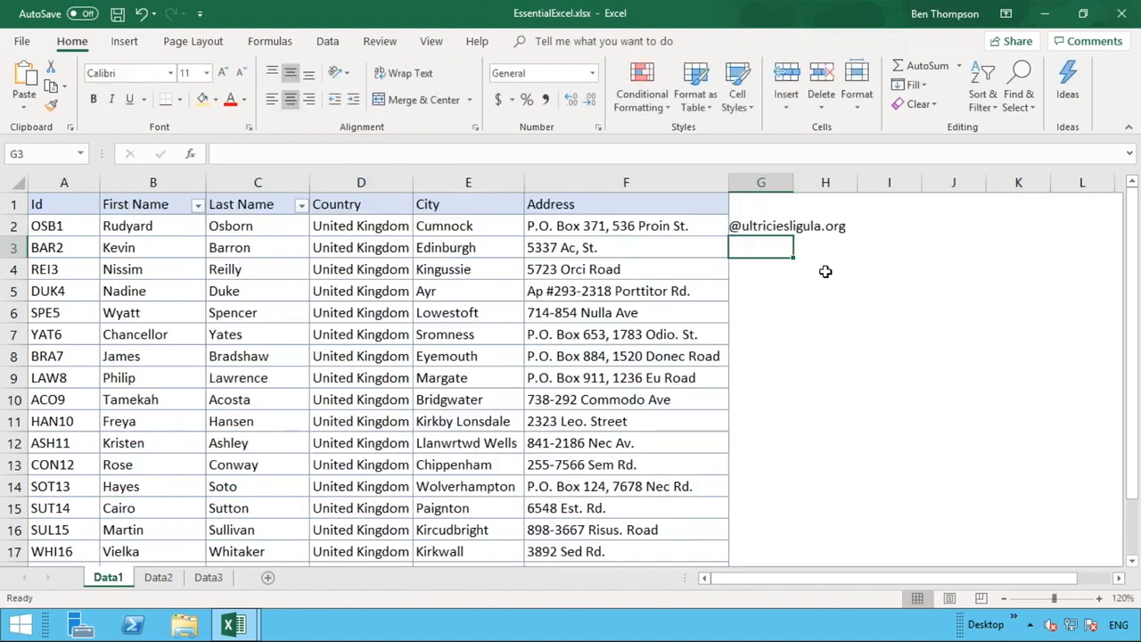
click(764, 224)
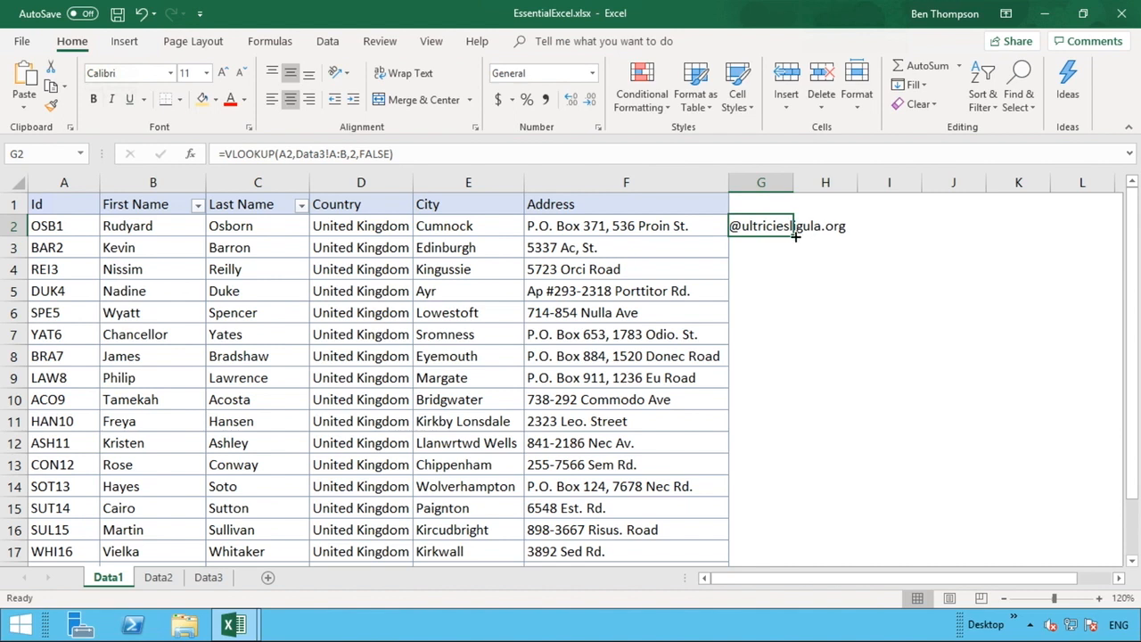
double_click(794, 235)
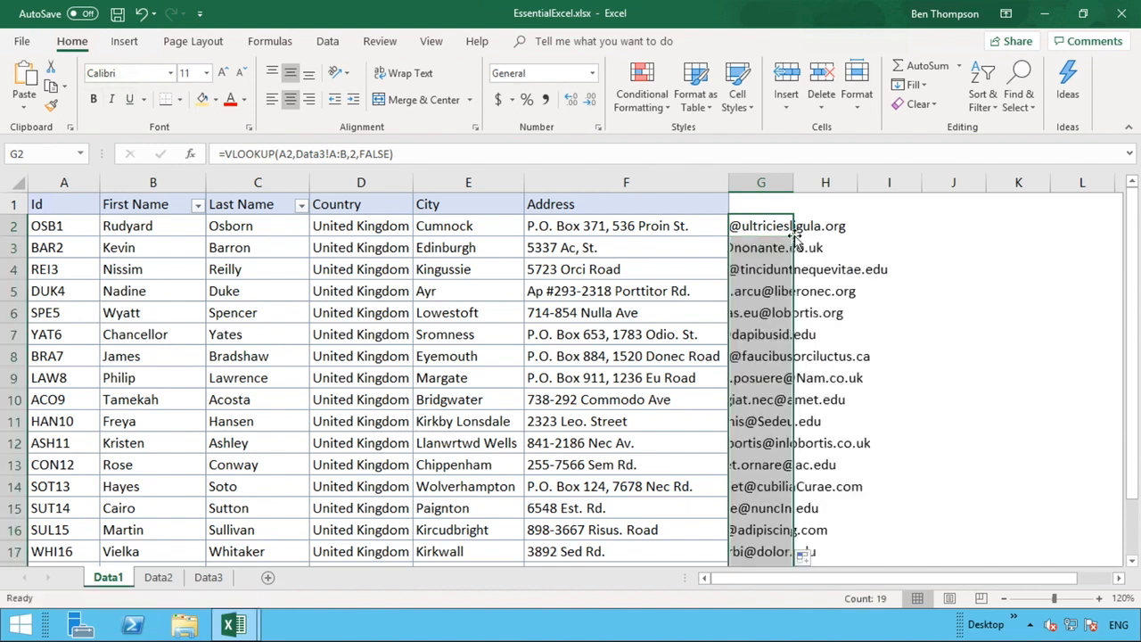
- Copy the City column's formatting to column G with Format Painter, and auto-fit column G's width
click(465, 182)
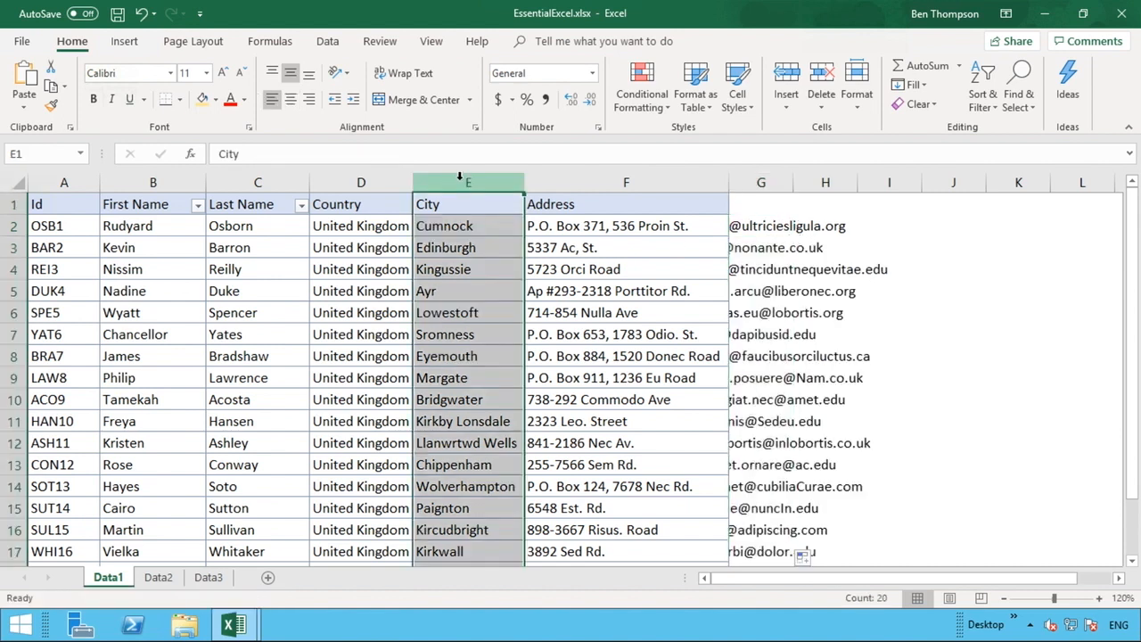
click(51, 105)
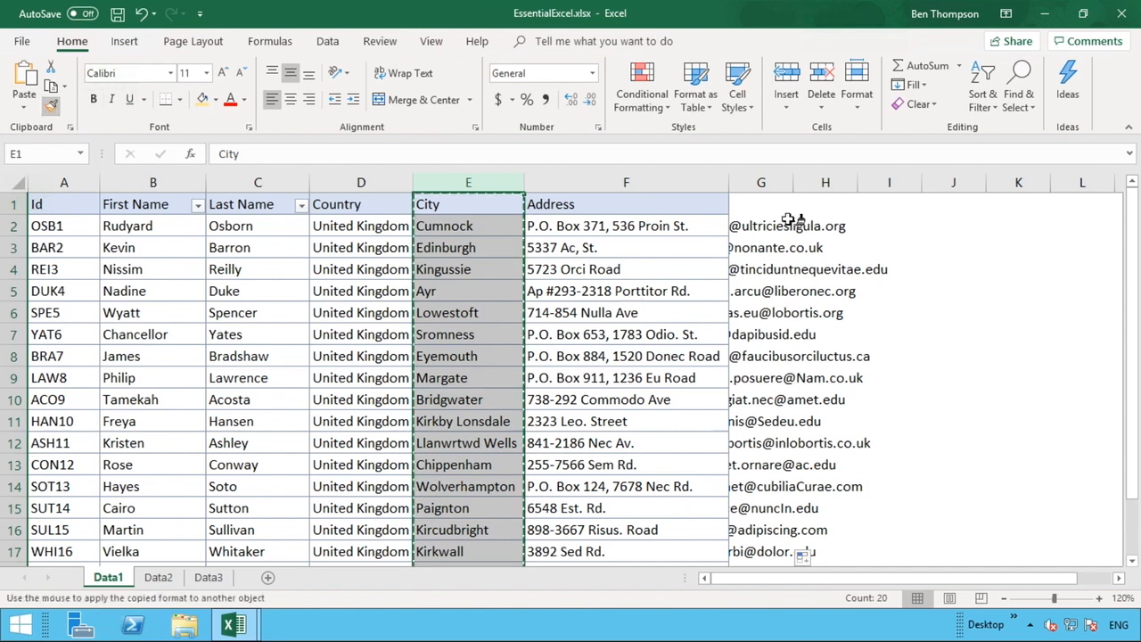
click(778, 182)
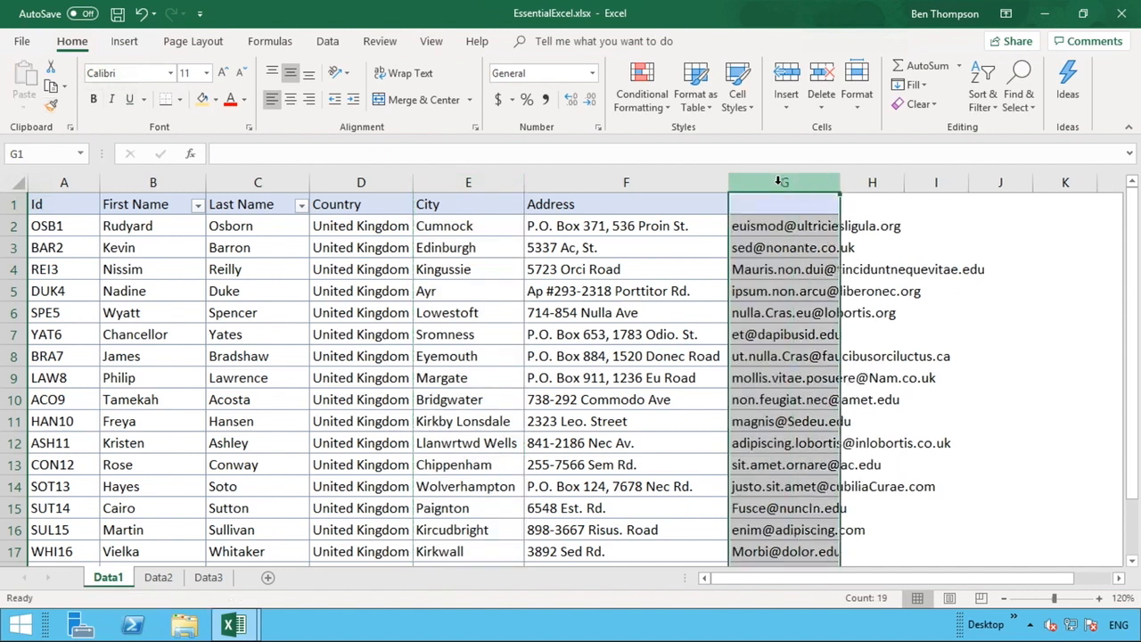
double_click(837, 181)
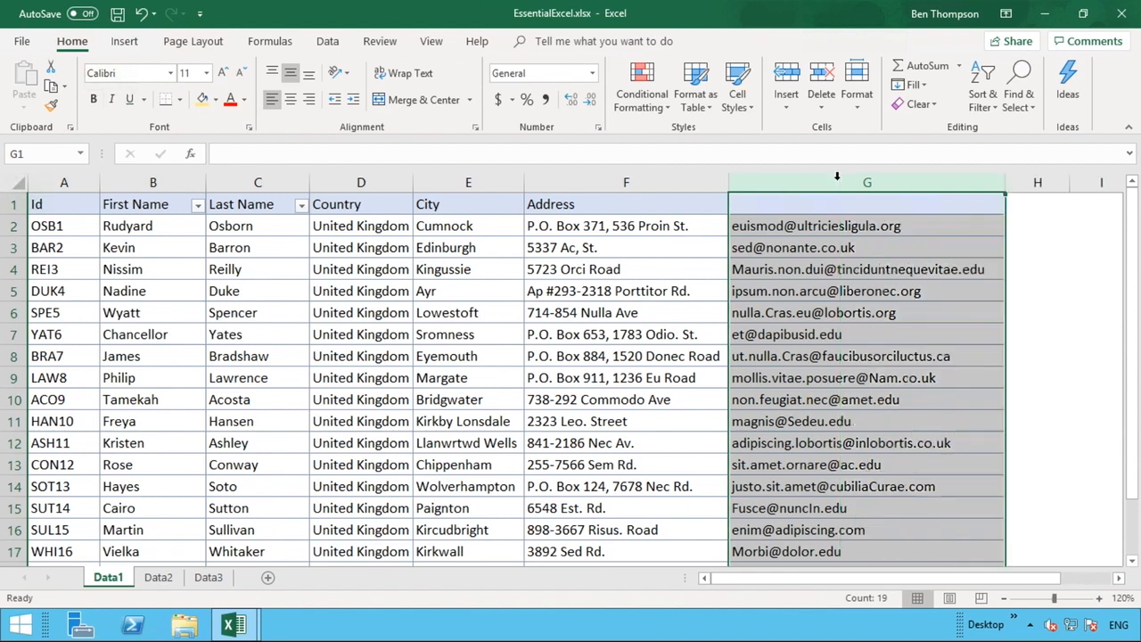
- Enter the header "Email" in cell G1
click(779, 208)
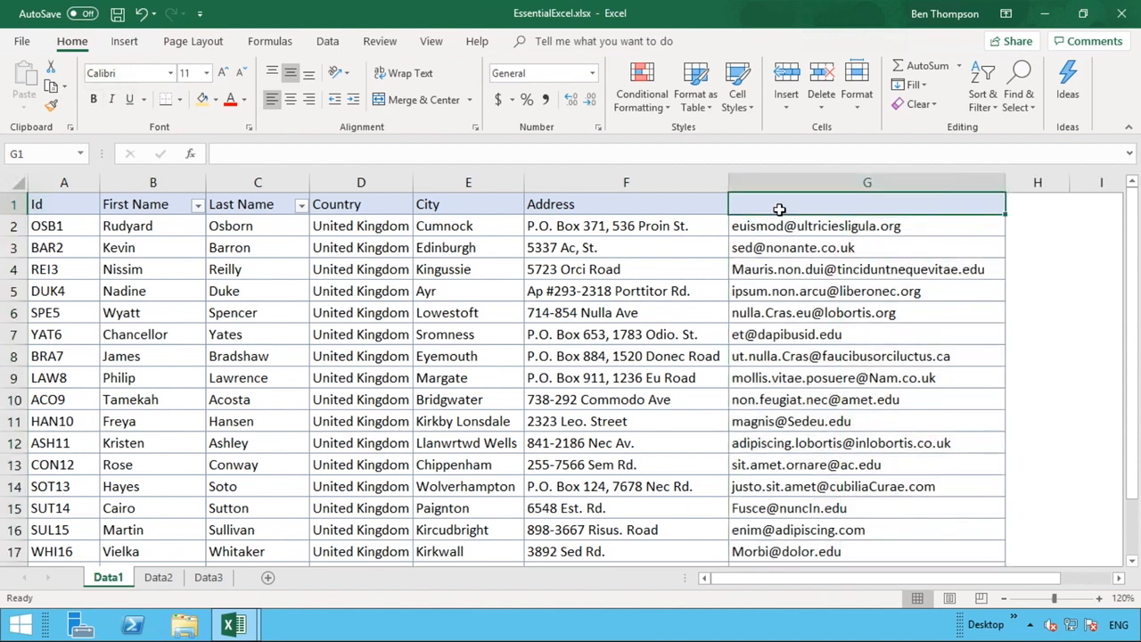
text(Email)
key(Return)
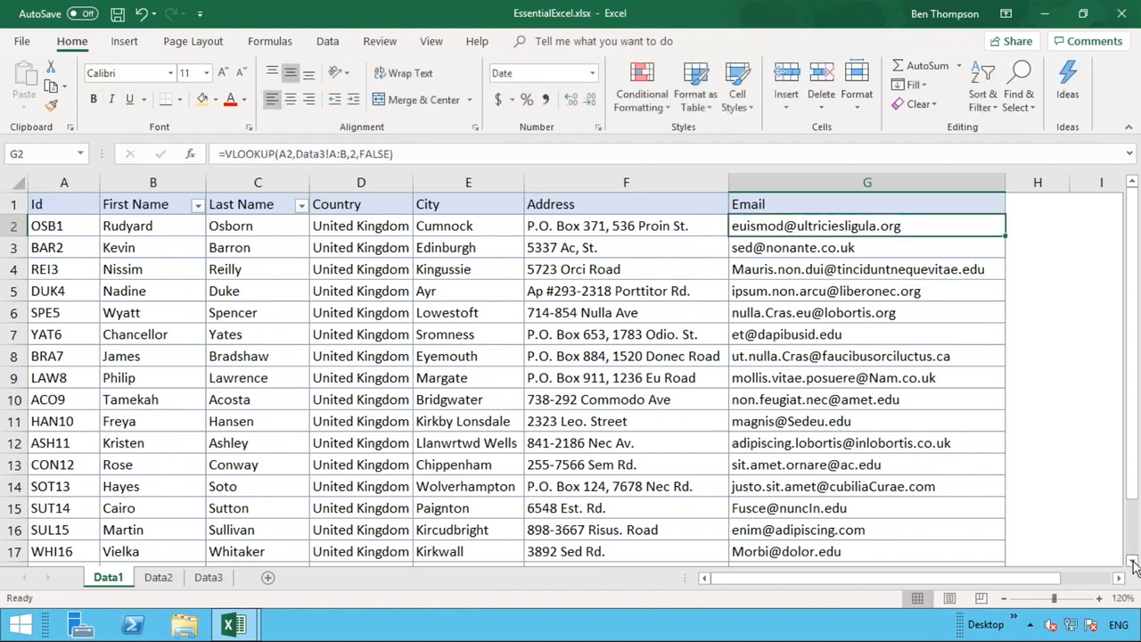
scroll(1135, 564, down, 2)
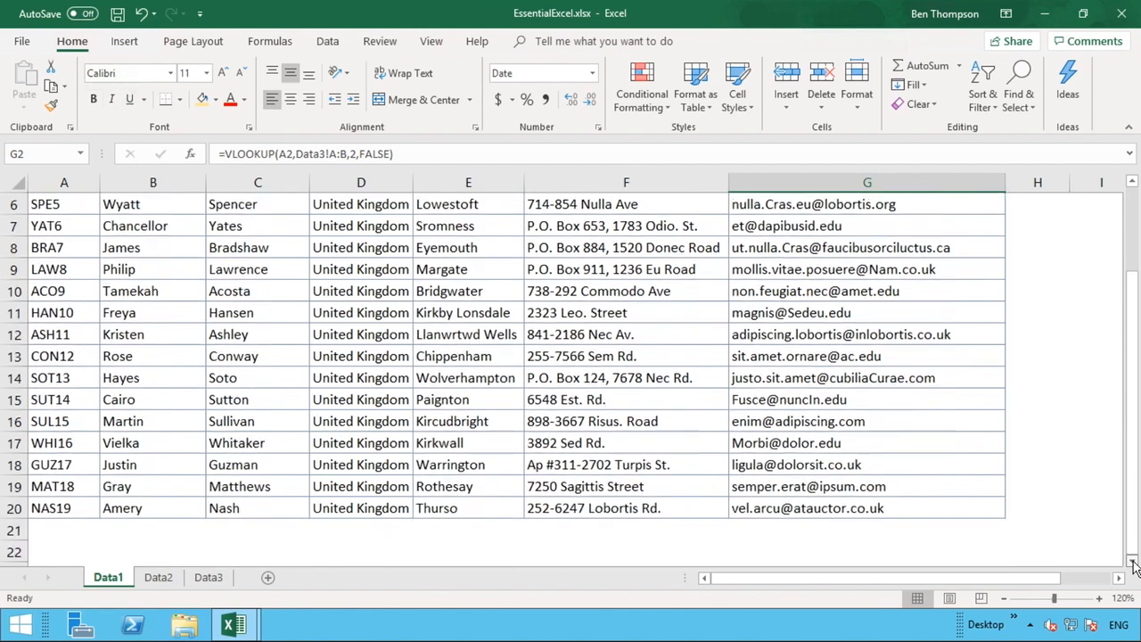
drag(1131, 538, 1113, 327)
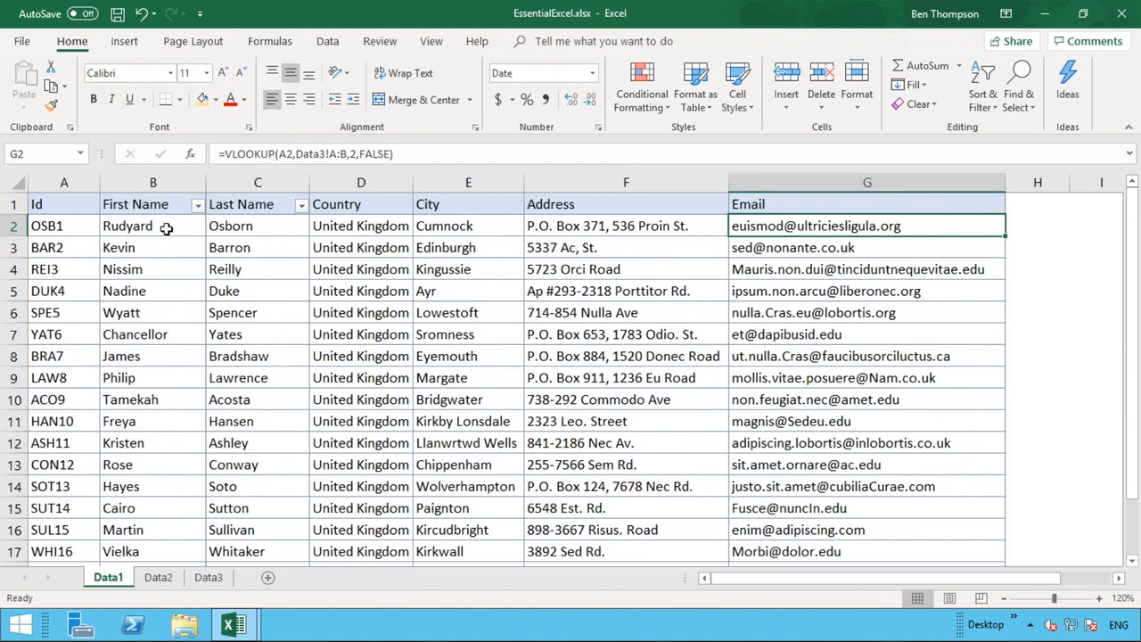
click(11, 248)
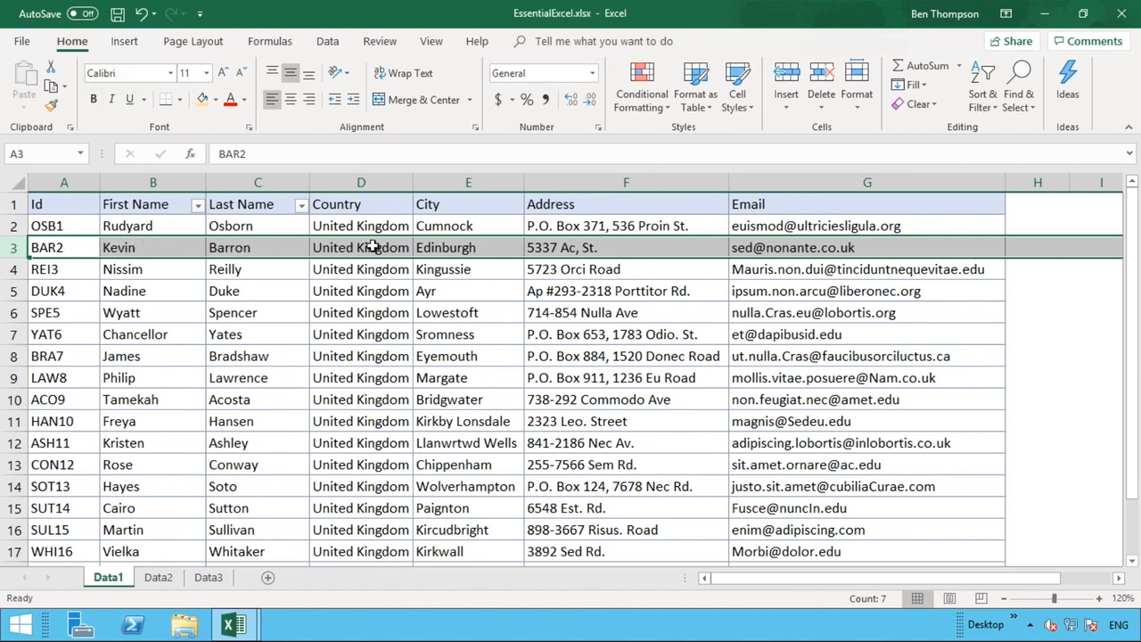
- Examine the lookup formulas behind the Country, City, Address and Email cells in rows 2 to 4 of Data1
drag(374, 249, 573, 249)
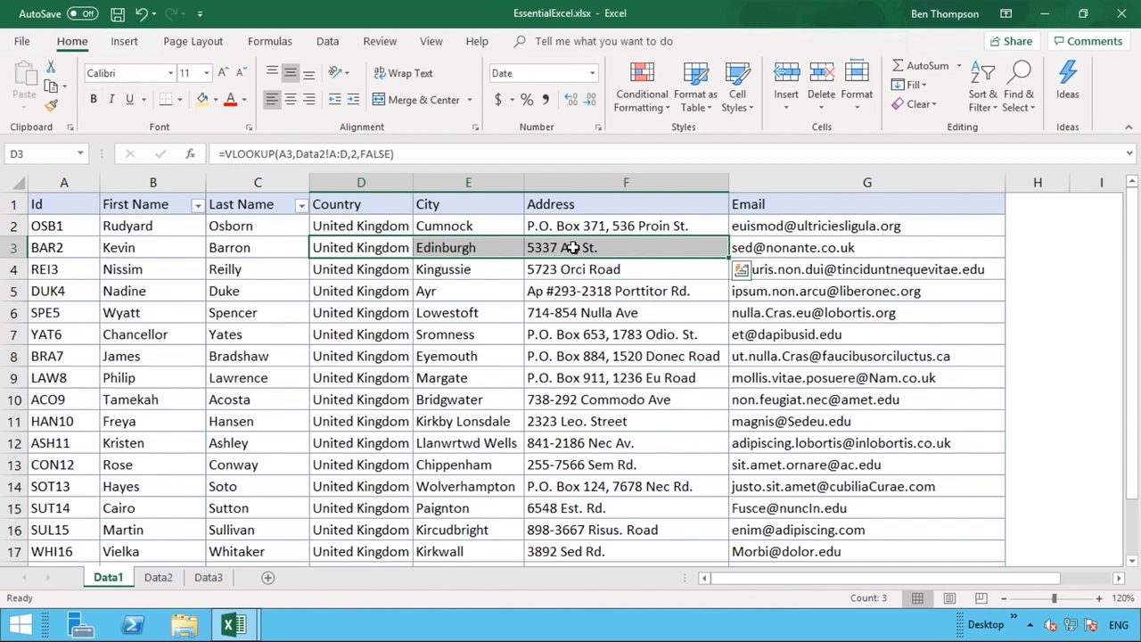
click(788, 252)
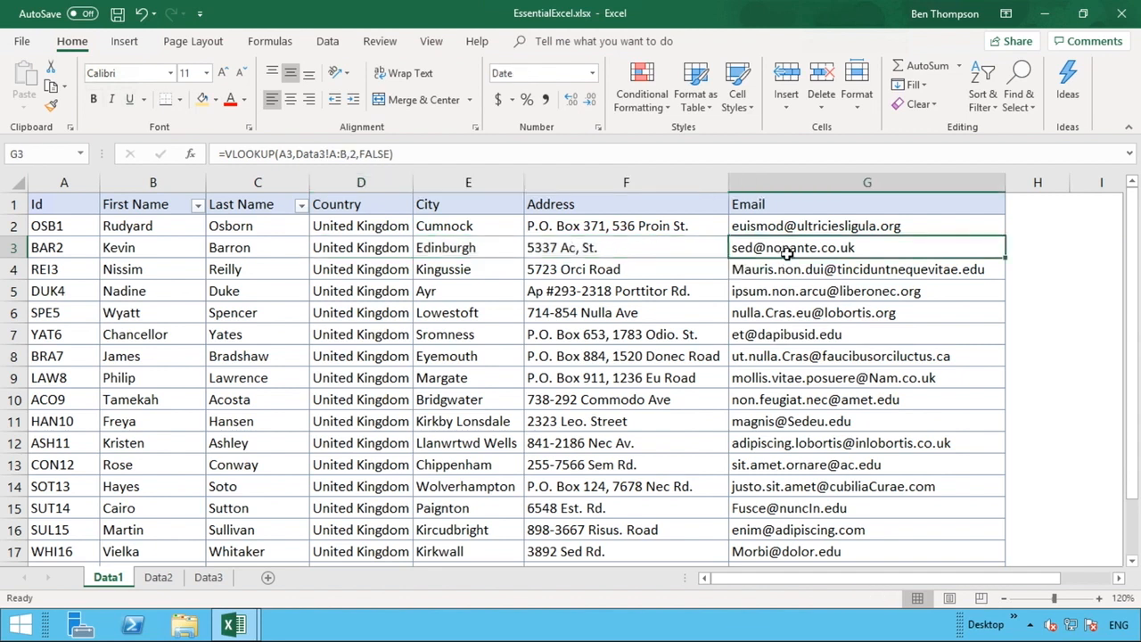
click(464, 229)
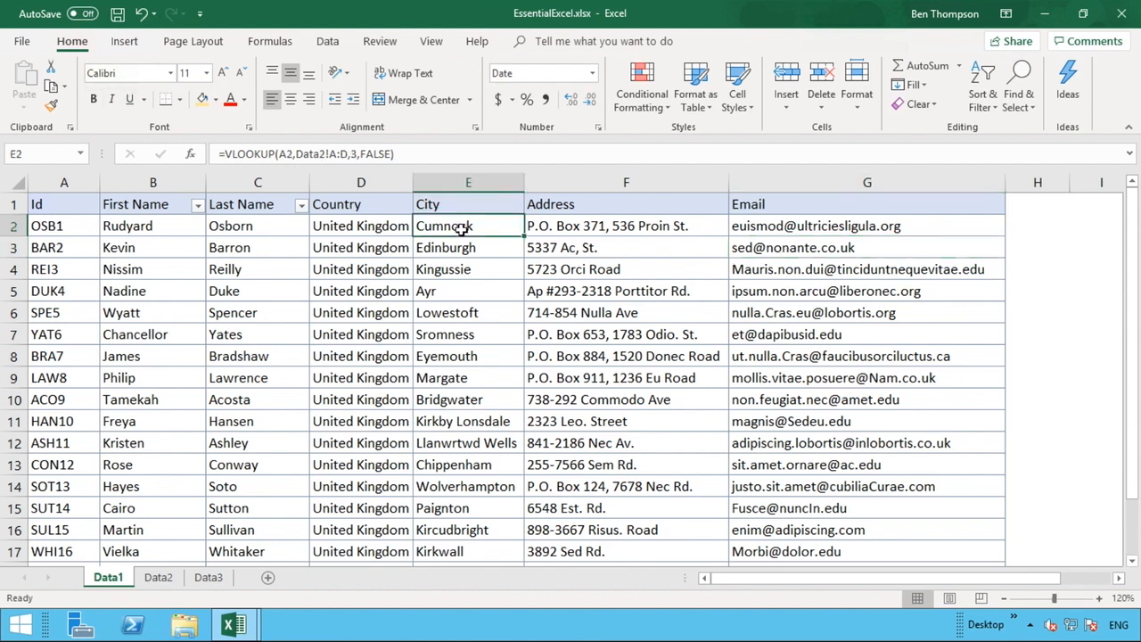
click(373, 228)
click(440, 267)
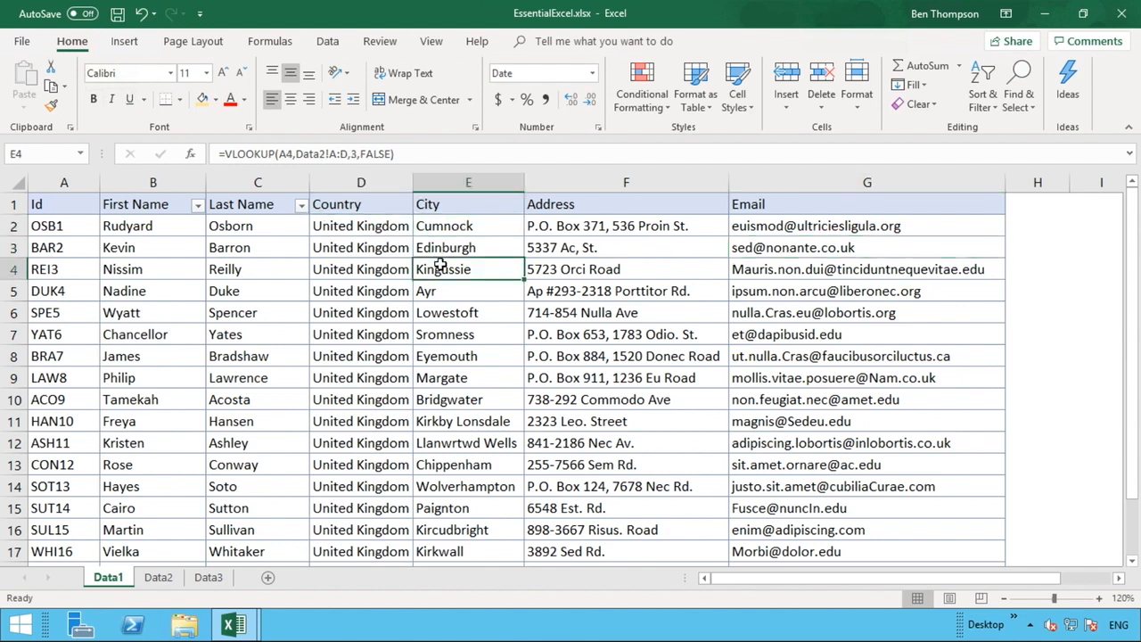
click(716, 272)
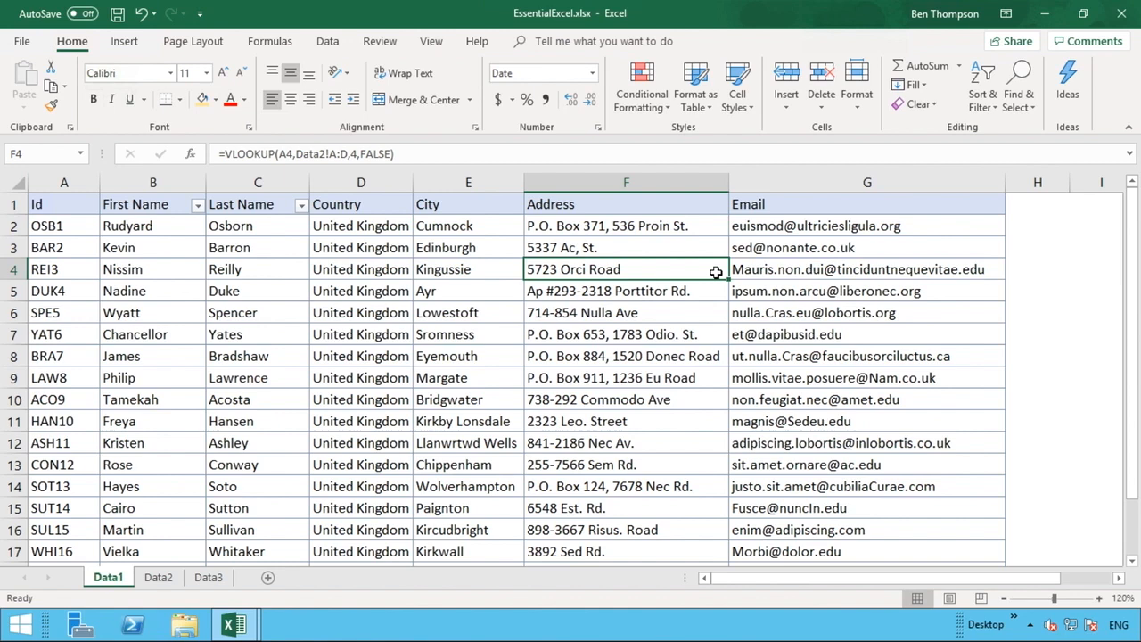
- Replace the lookup formulas in Data1 columns D:G with static values by copying and pasting them in place as Values, and check cell E2
drag(378, 177, 766, 176)
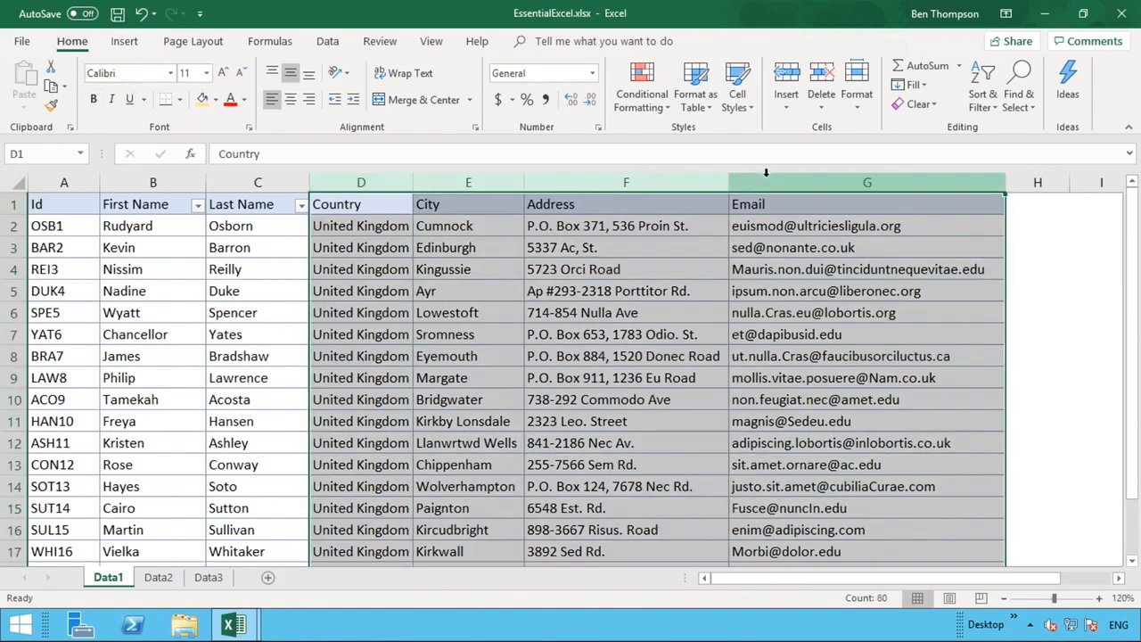
right_click(766, 179)
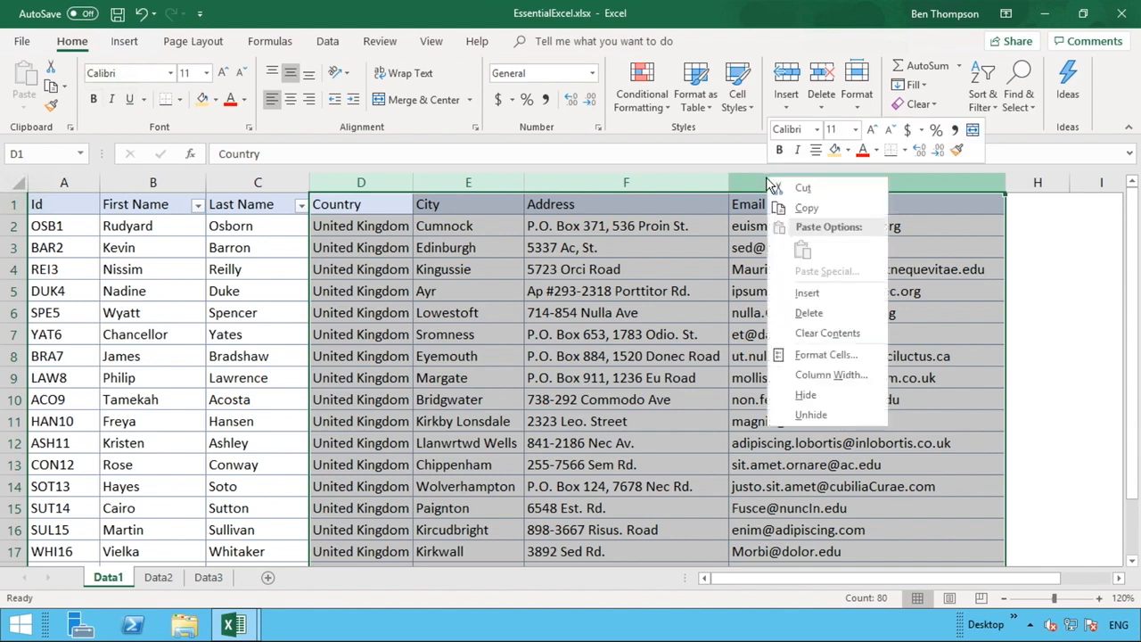
click(777, 205)
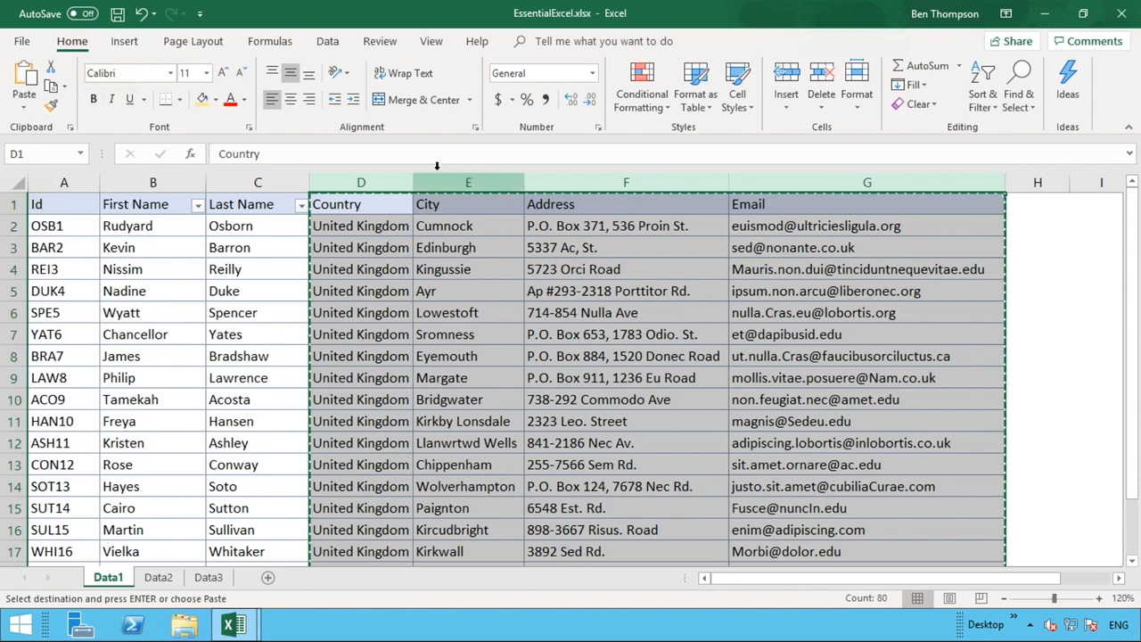
right_click(395, 175)
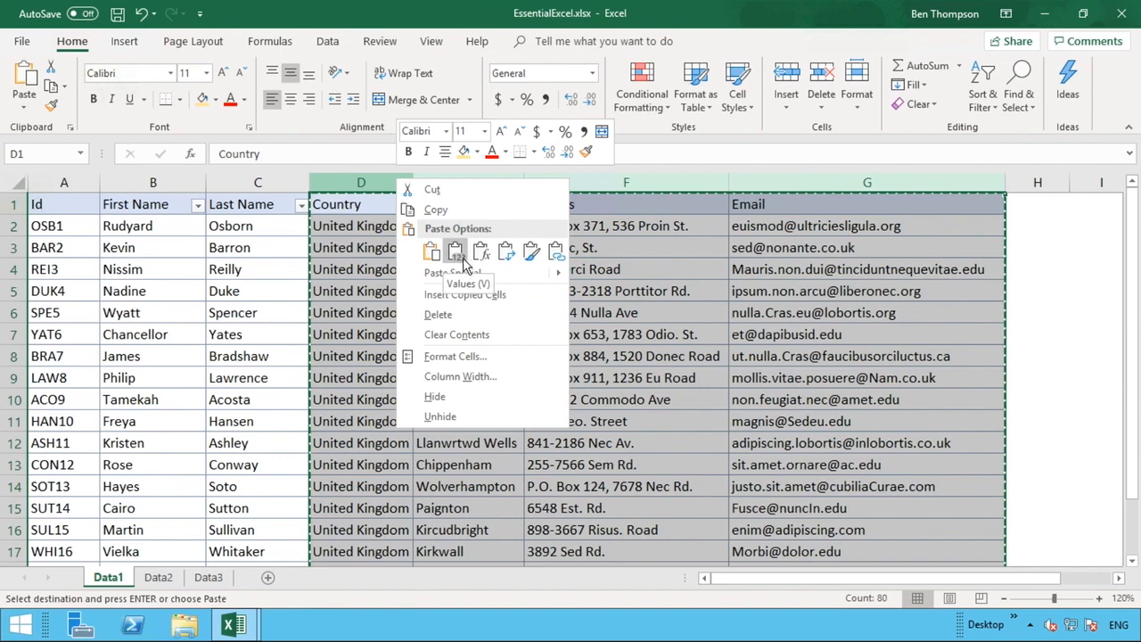
click(462, 256)
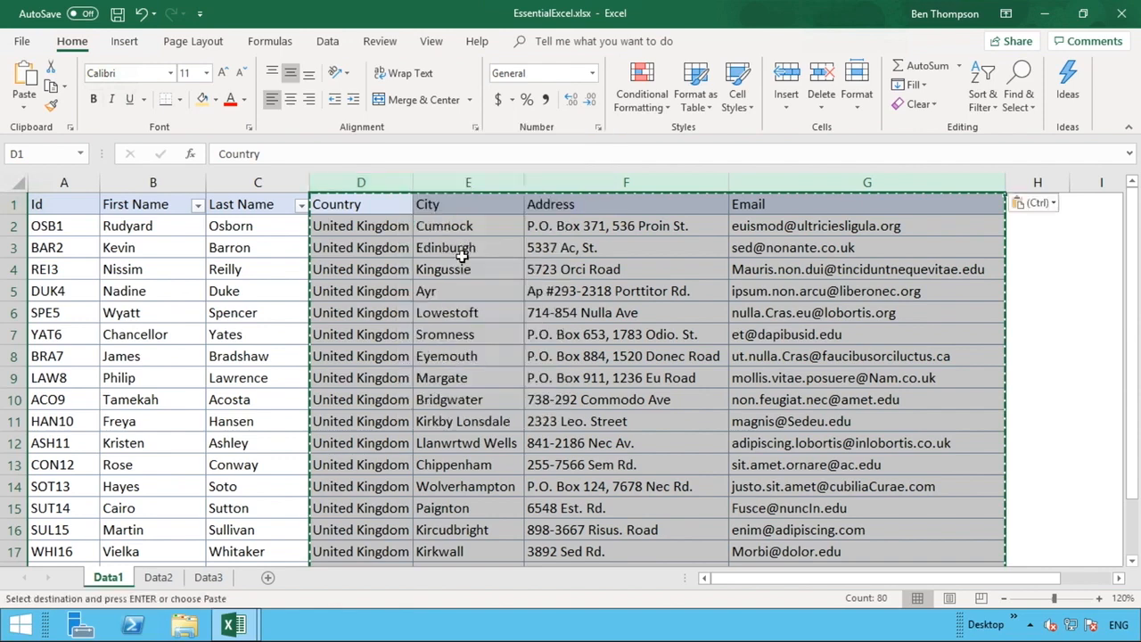
click(469, 226)
key(Escape)
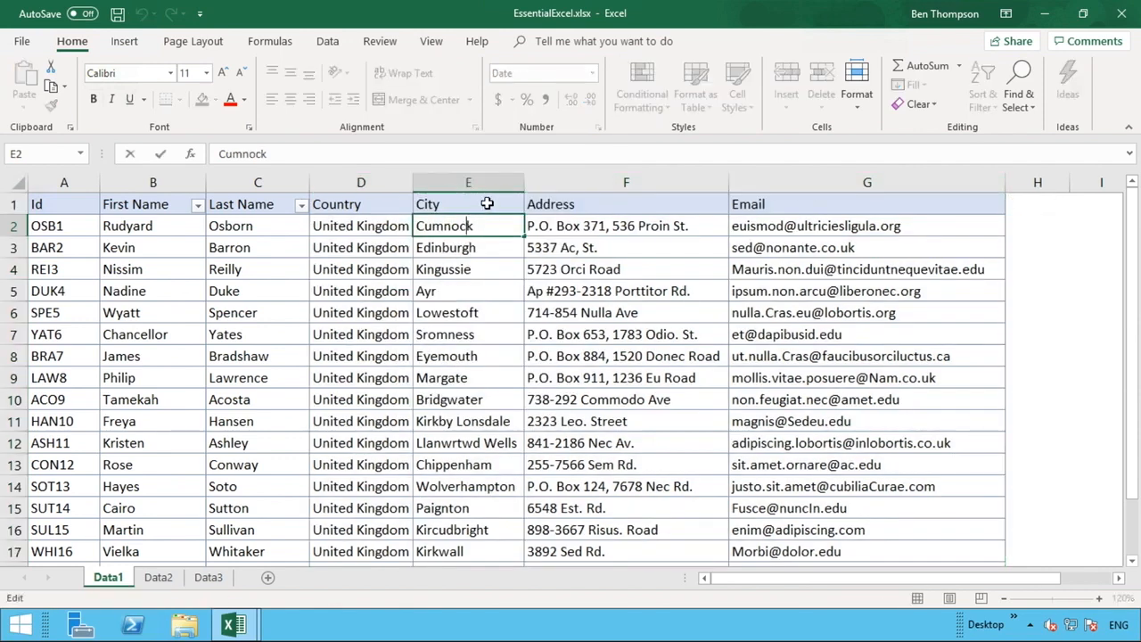
click(485, 206)
click(484, 221)
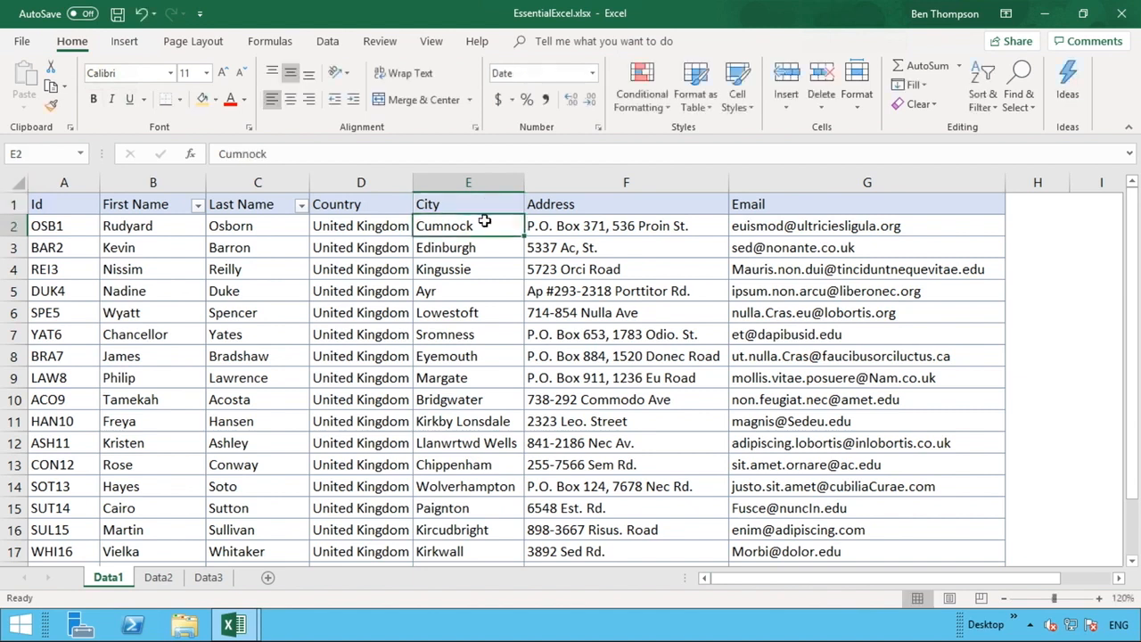